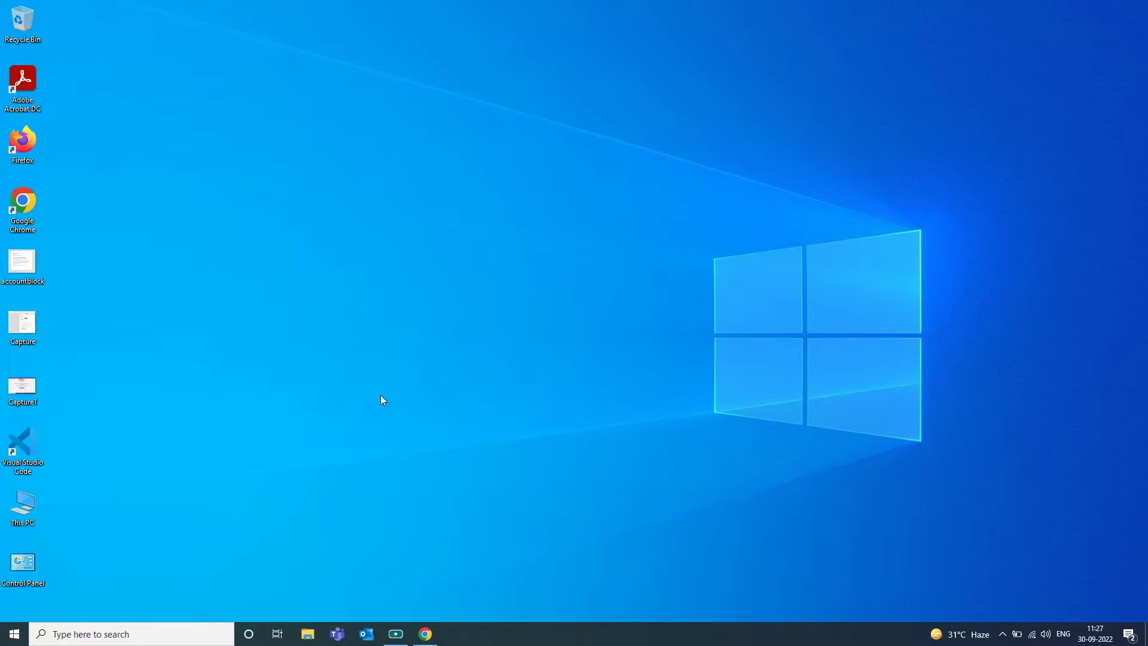
Step: Open This PC, inspect the contents of the Seagate Basic (D:) drive, and return to the drive overview
double_click(31, 518)
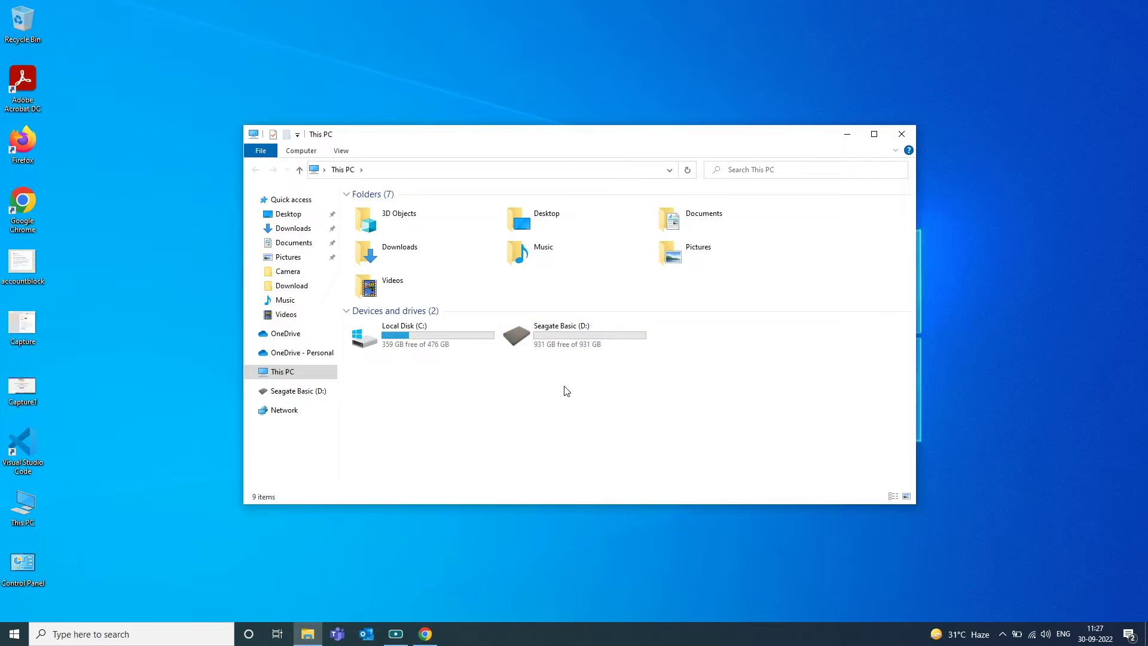
left_click(557, 332)
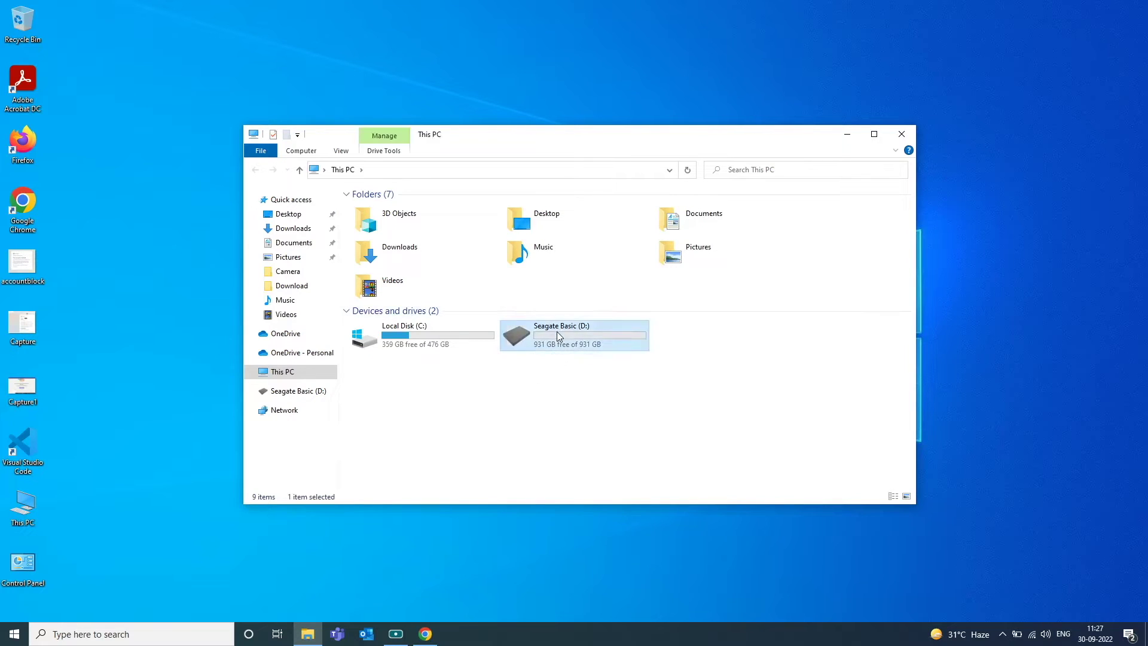
double_click(557, 333)
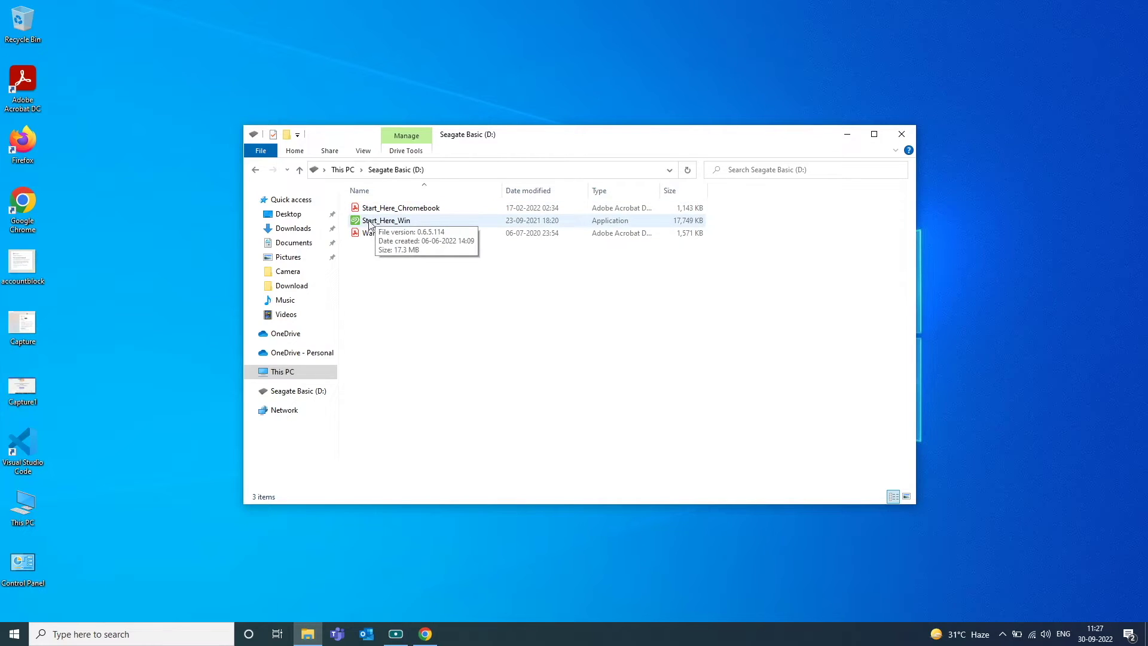
left_click(622, 207)
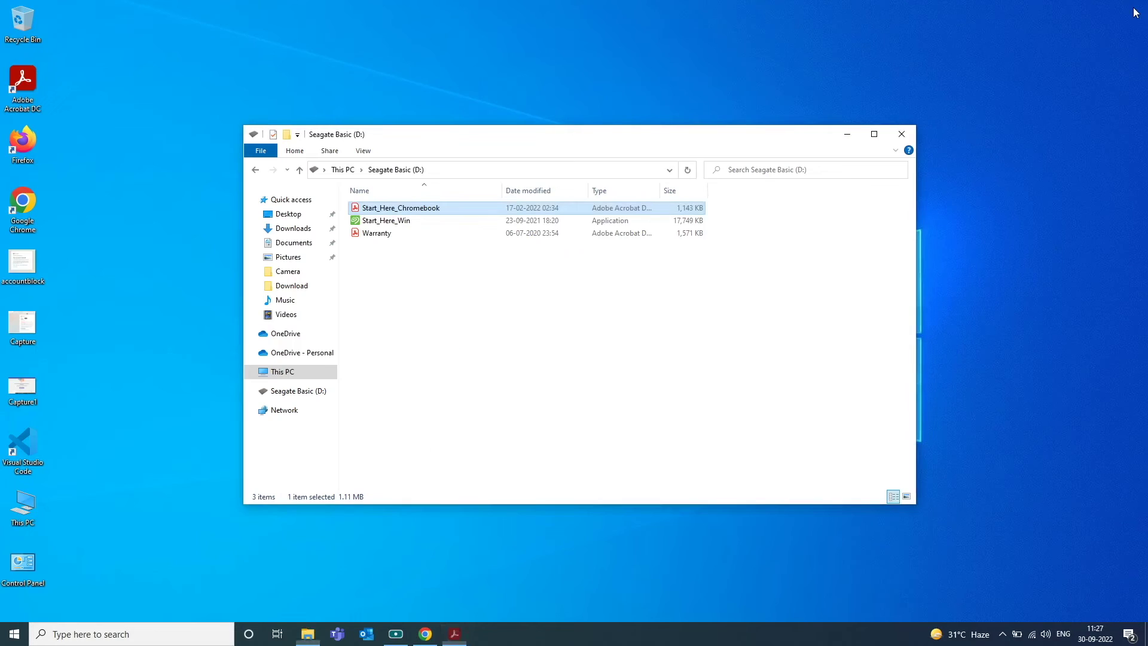
left_click(638, 300)
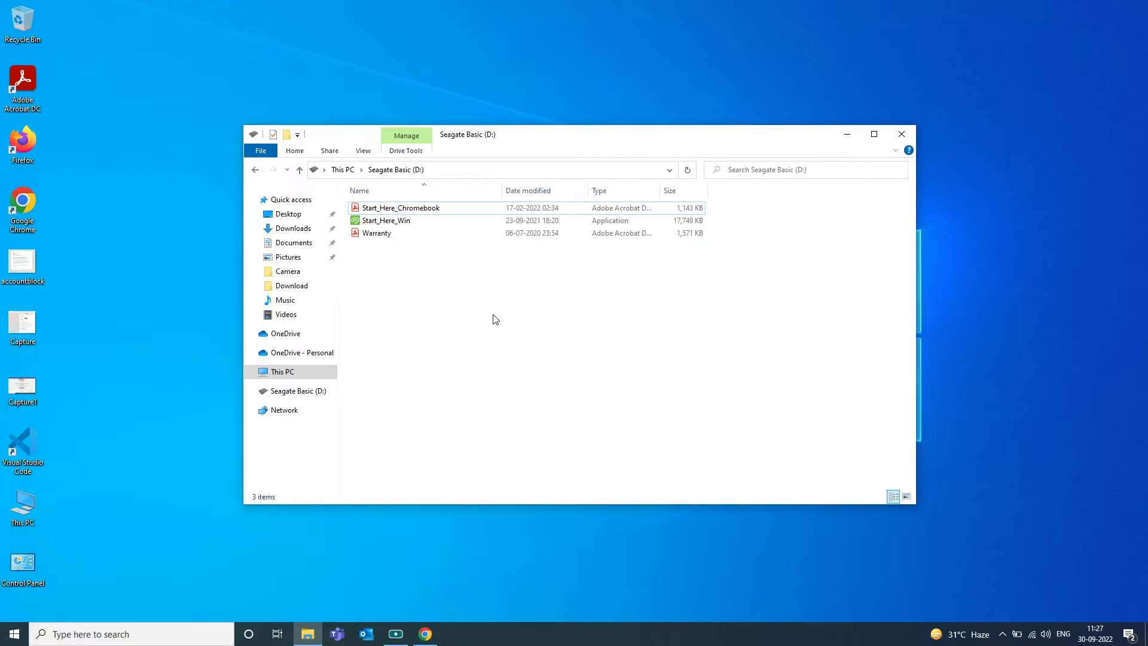
left_click(302, 373)
left_click(573, 339)
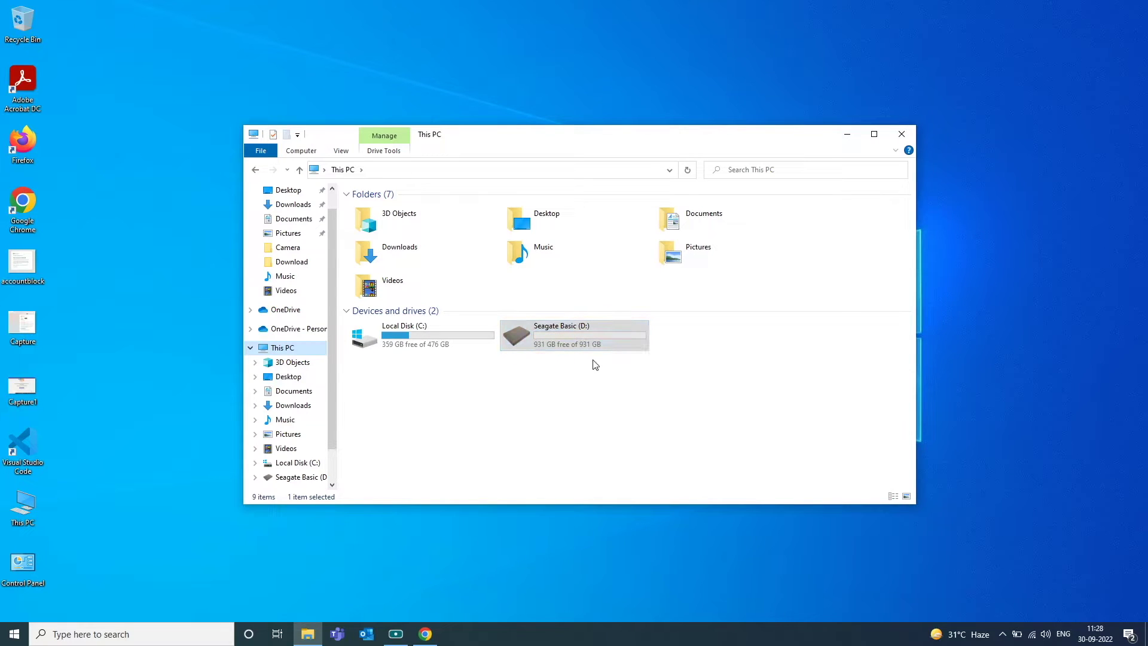
Step: Open Disk Management in Computer Management for this PC and widen the window to show all volume columns
right_click(29, 508)
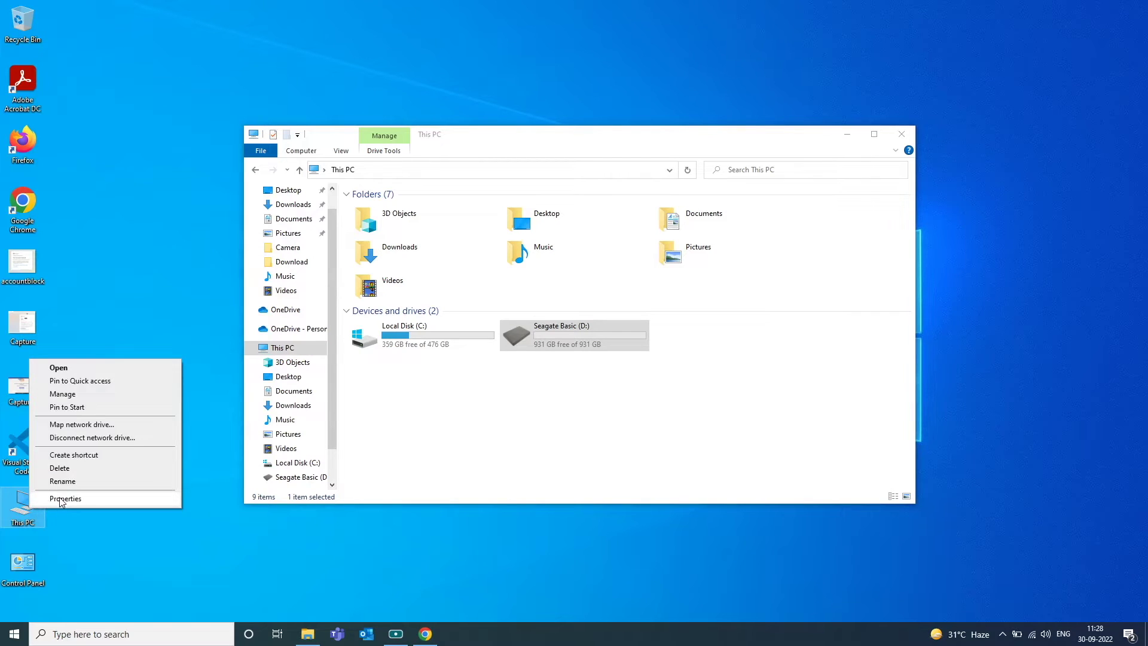
left_click(57, 394)
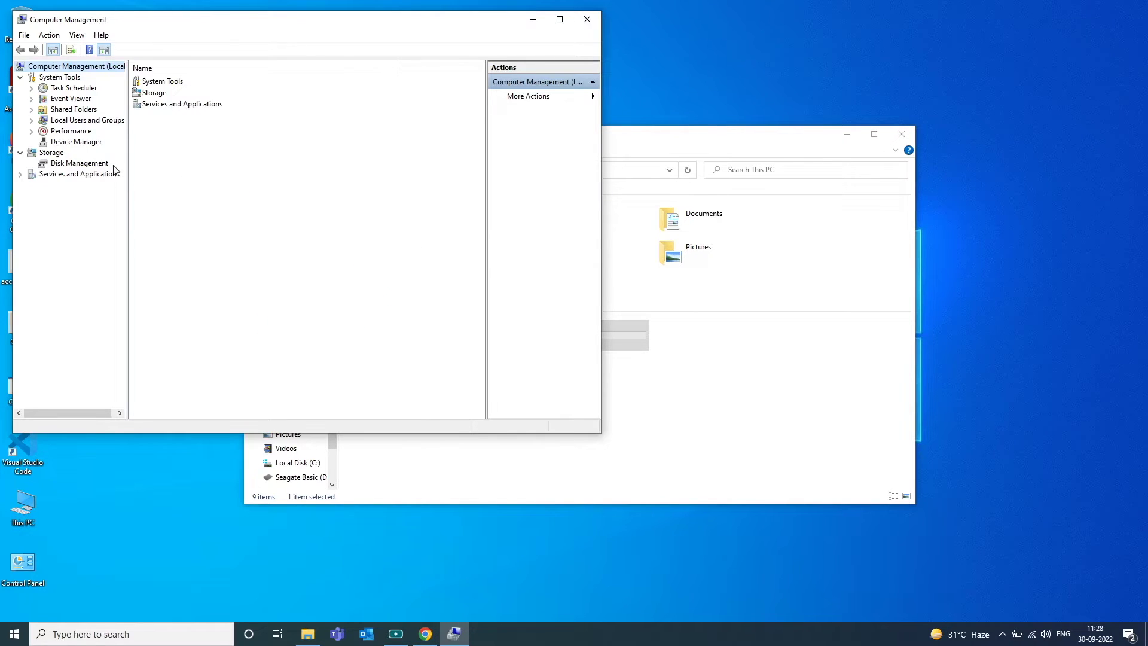
left_click(81, 164)
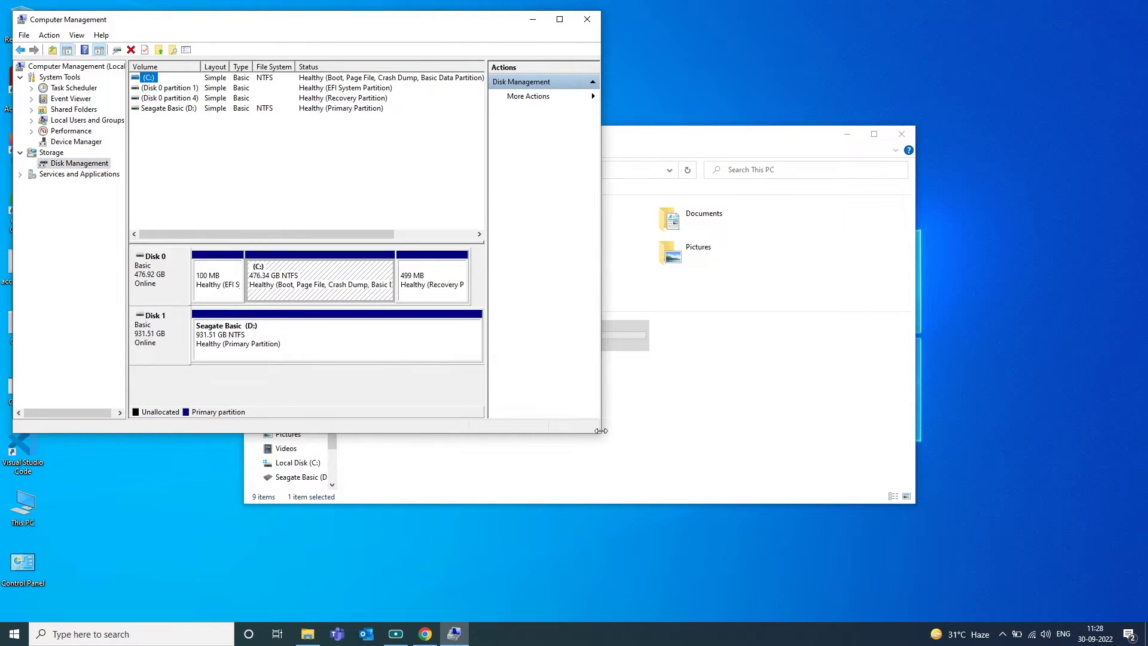
left_click_drag(601, 431, 1030, 431)
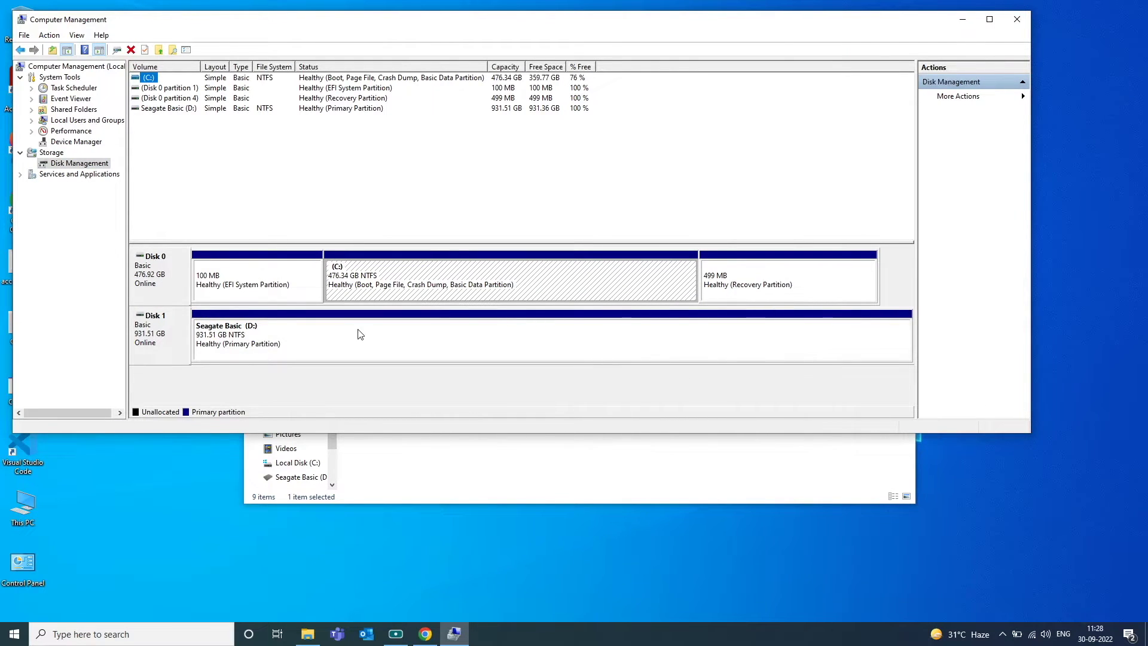
Step: Open the Shrink Volume settings for the Seagate Basic (D:) partition on Disk 1
left_click(301, 344)
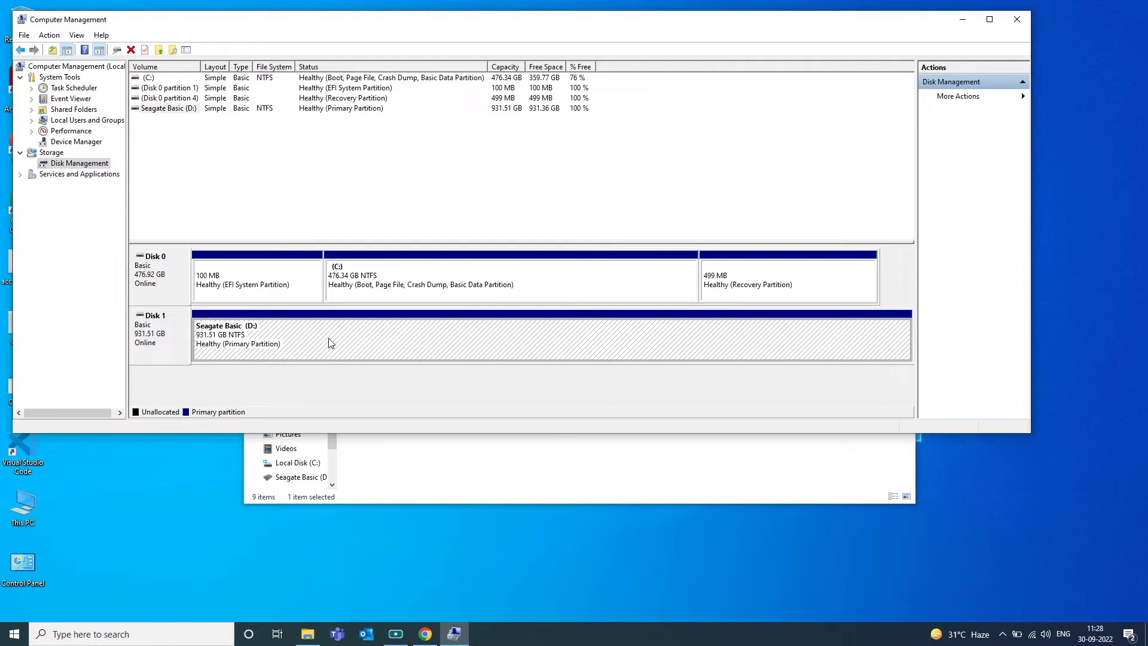
left_click(404, 469)
left_click(214, 351)
right_click(387, 351)
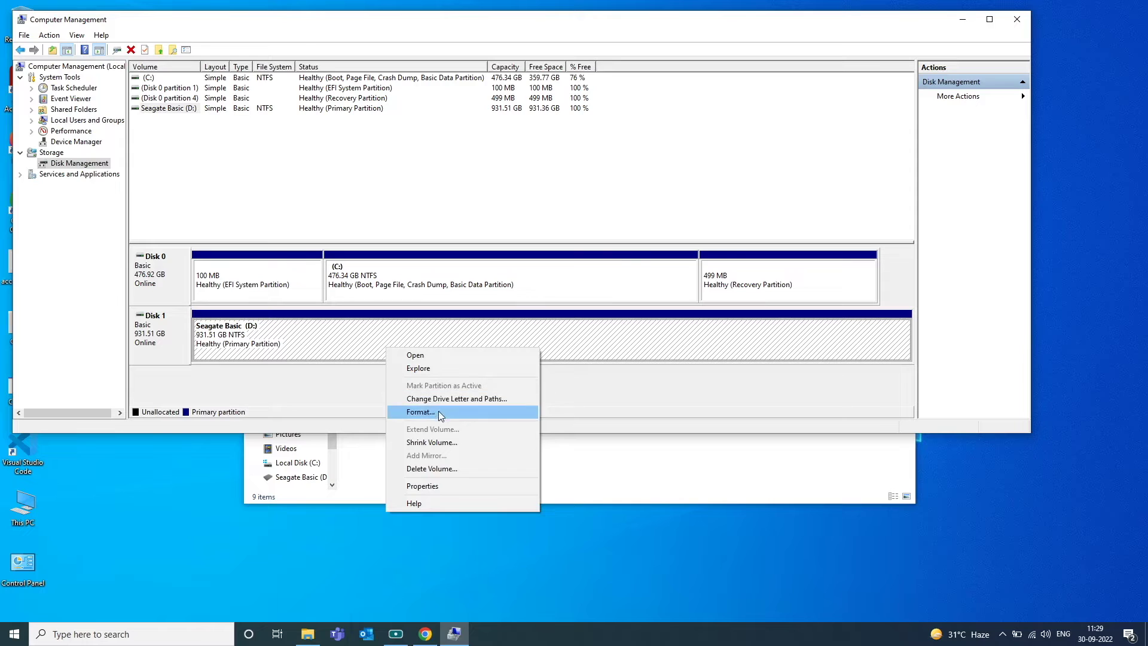
left_click(434, 444)
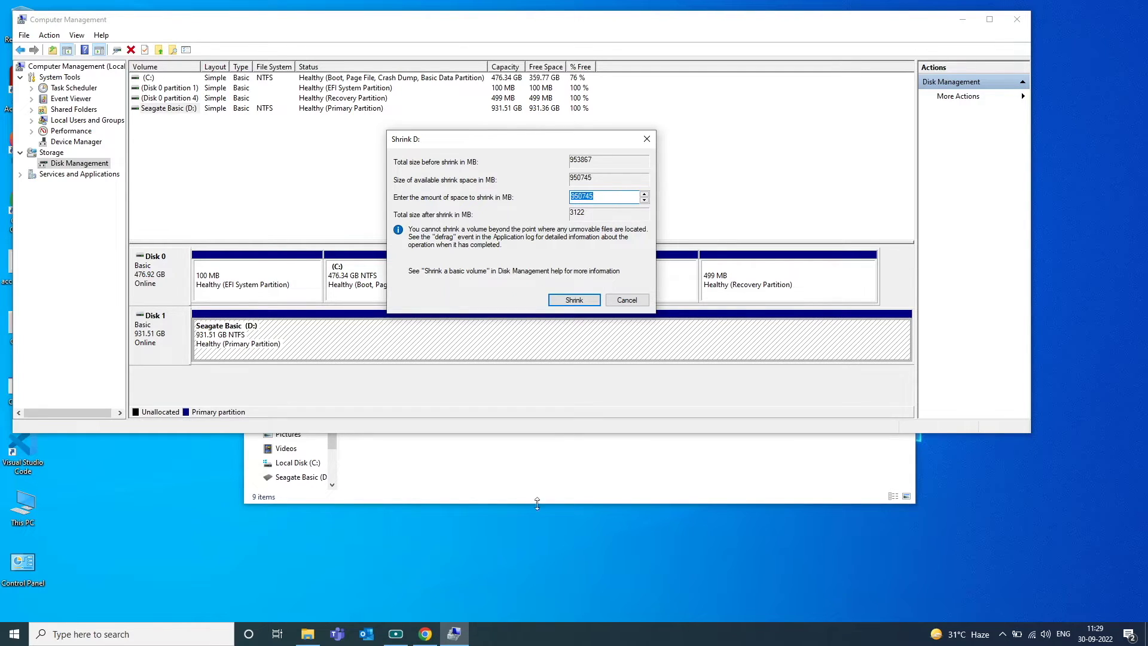
Step: Search Windows for the Calculator app and open it
left_click(84, 635)
type("cal")
key("BackSpace")
key("BackSpace")
key("BackSpace")
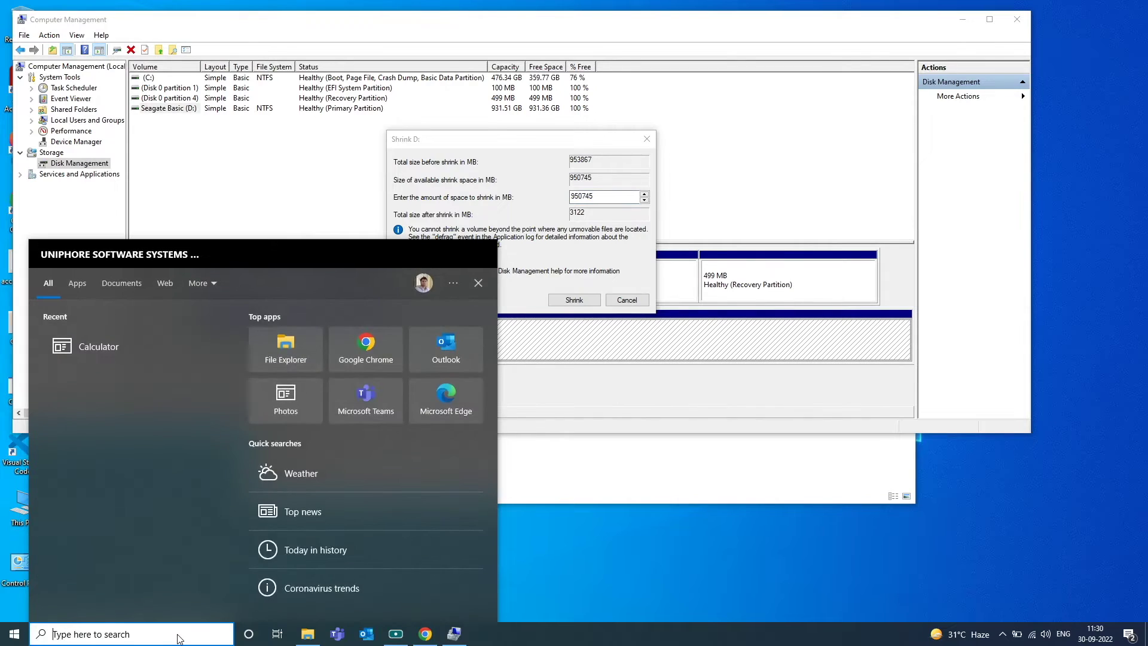
type("calcu")
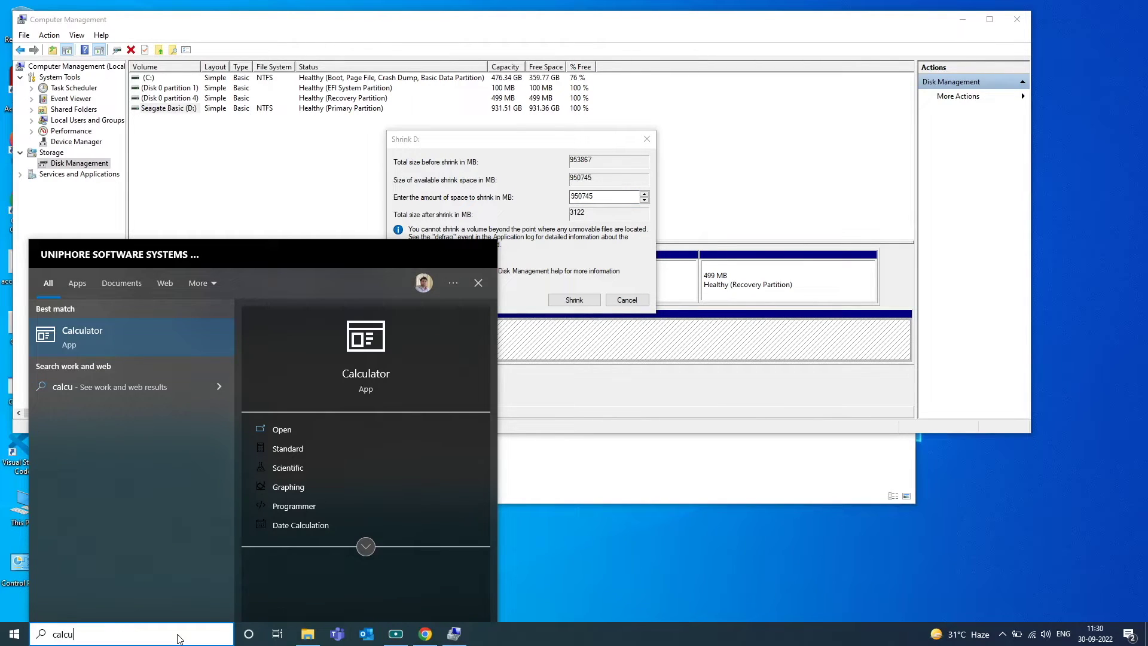
key("Return")
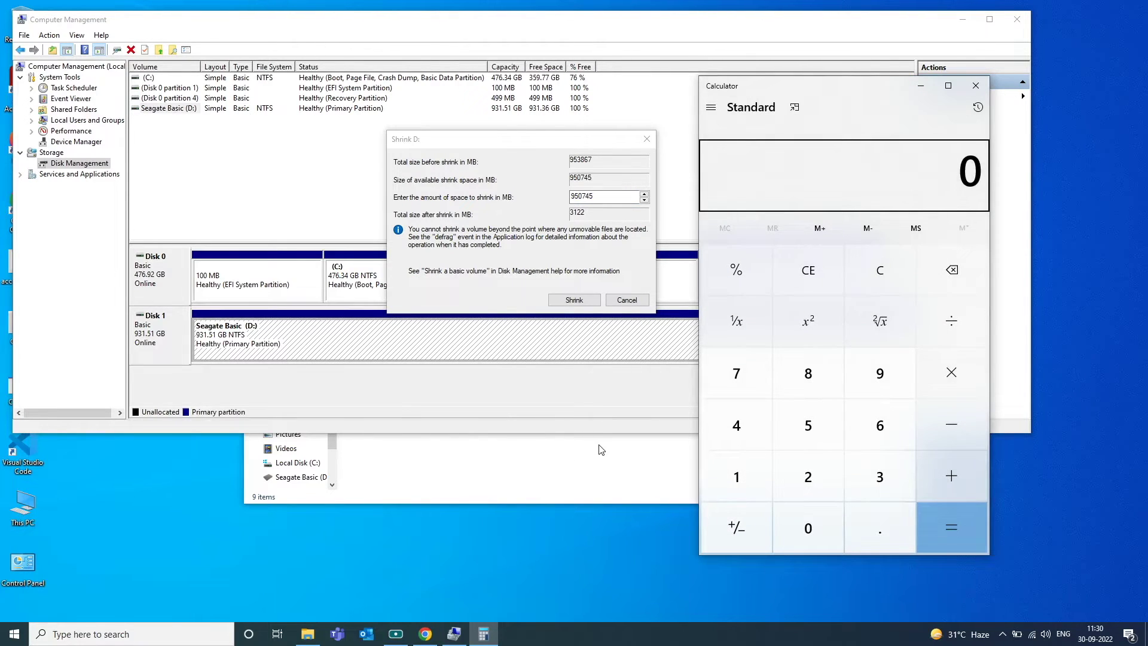
Step: Multiply 300 by 1024 in Calculator and subtract 950745 from the product
left_click(866, 490)
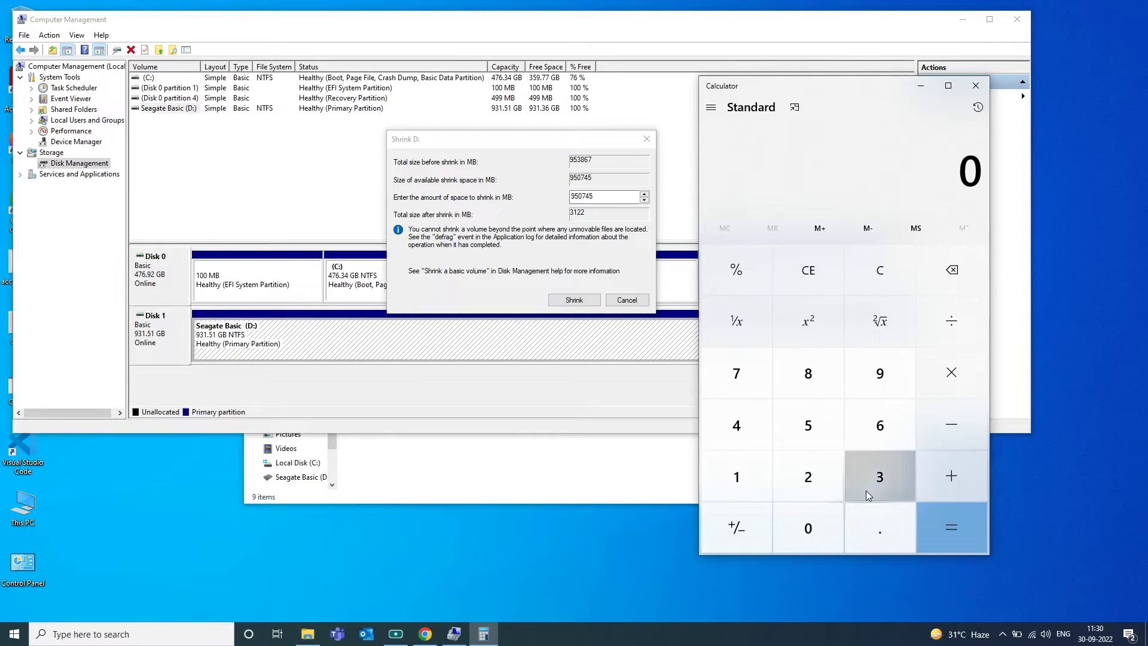
left_click(819, 526)
left_click(819, 526)
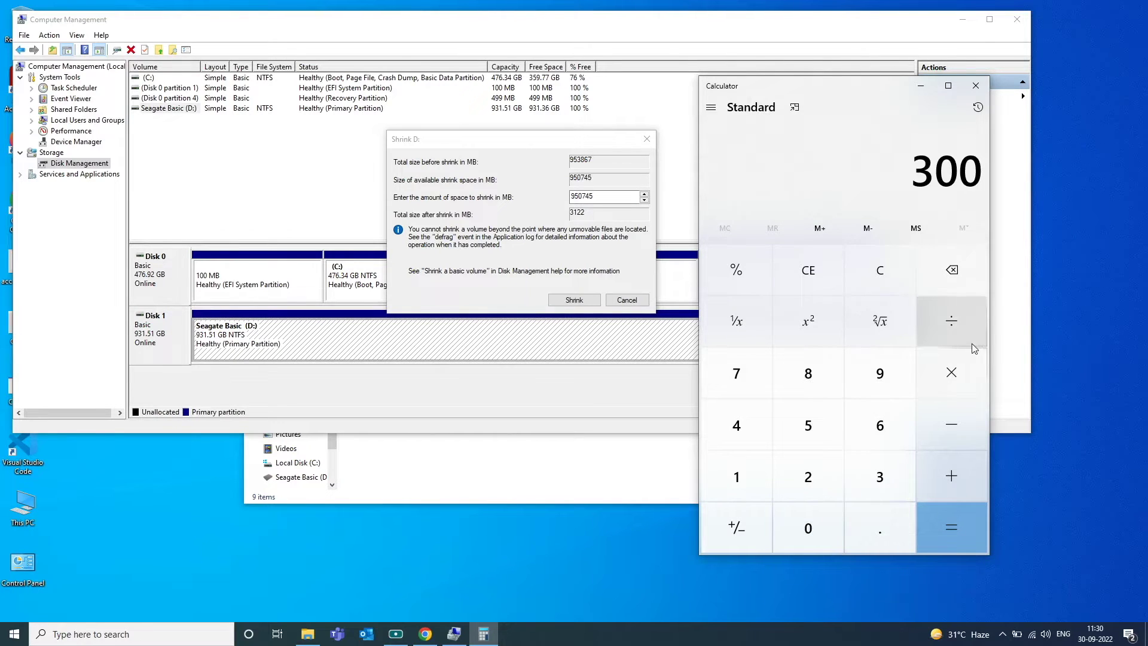
left_click(950, 372)
left_click(752, 476)
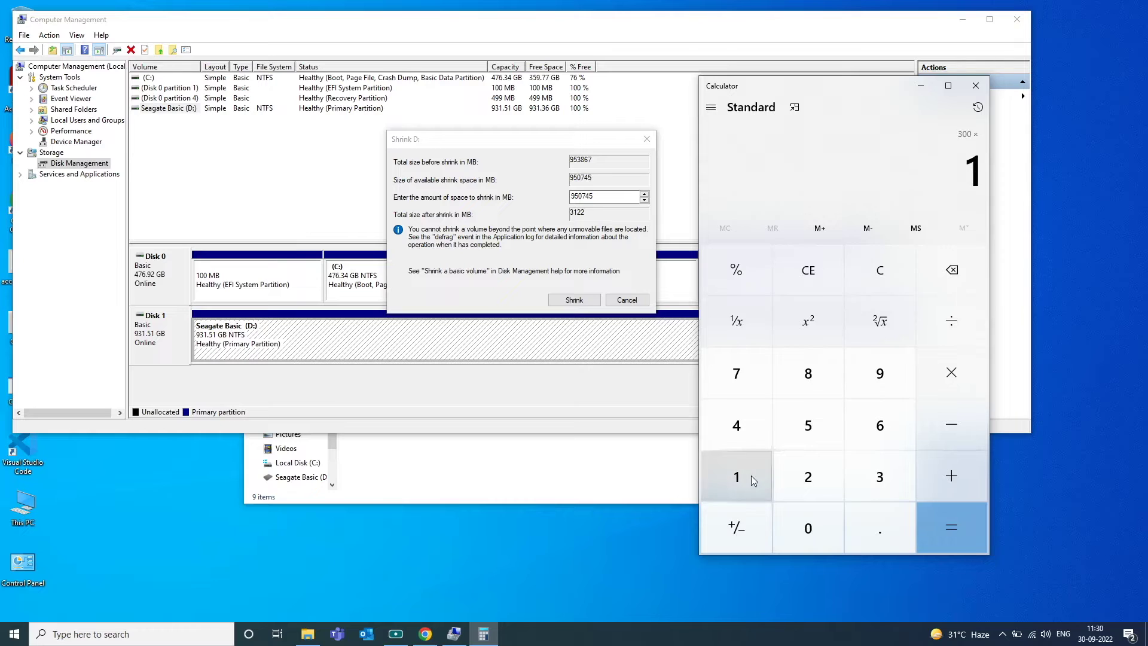
left_click(785, 514)
left_click(796, 482)
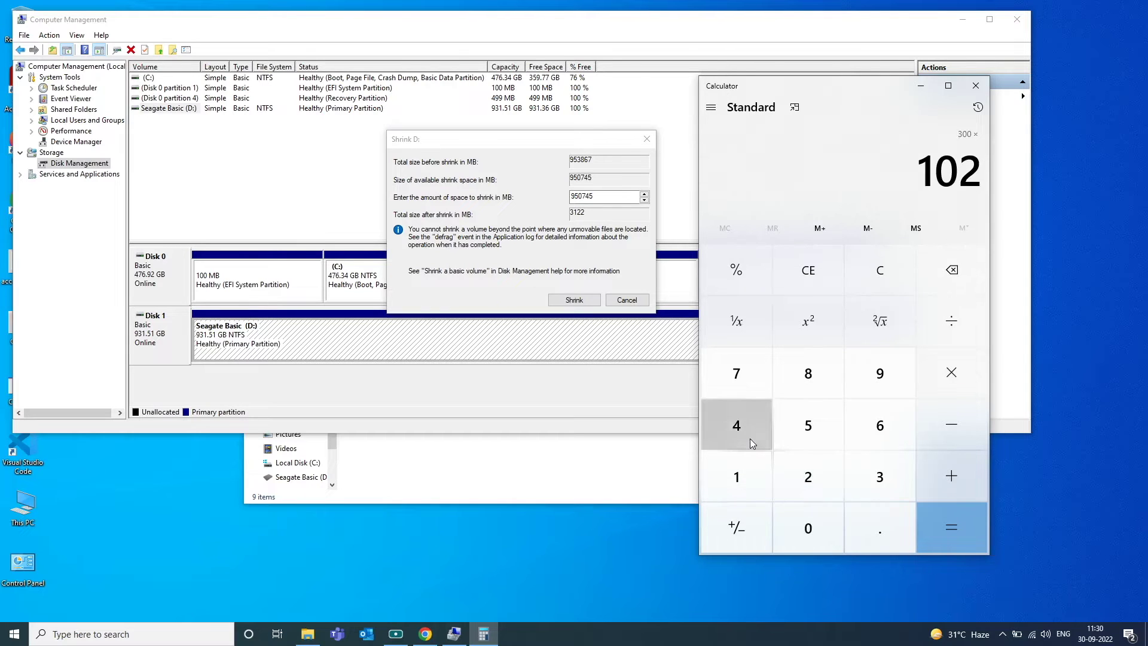
left_click(759, 427)
left_click(941, 509)
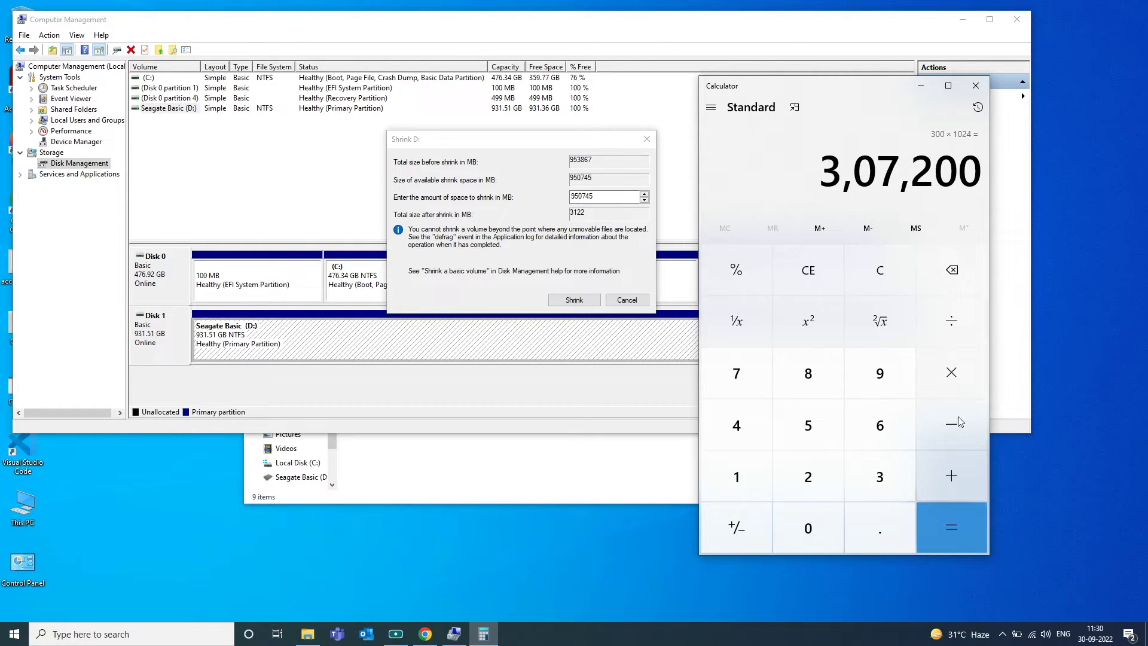
left_click(957, 422)
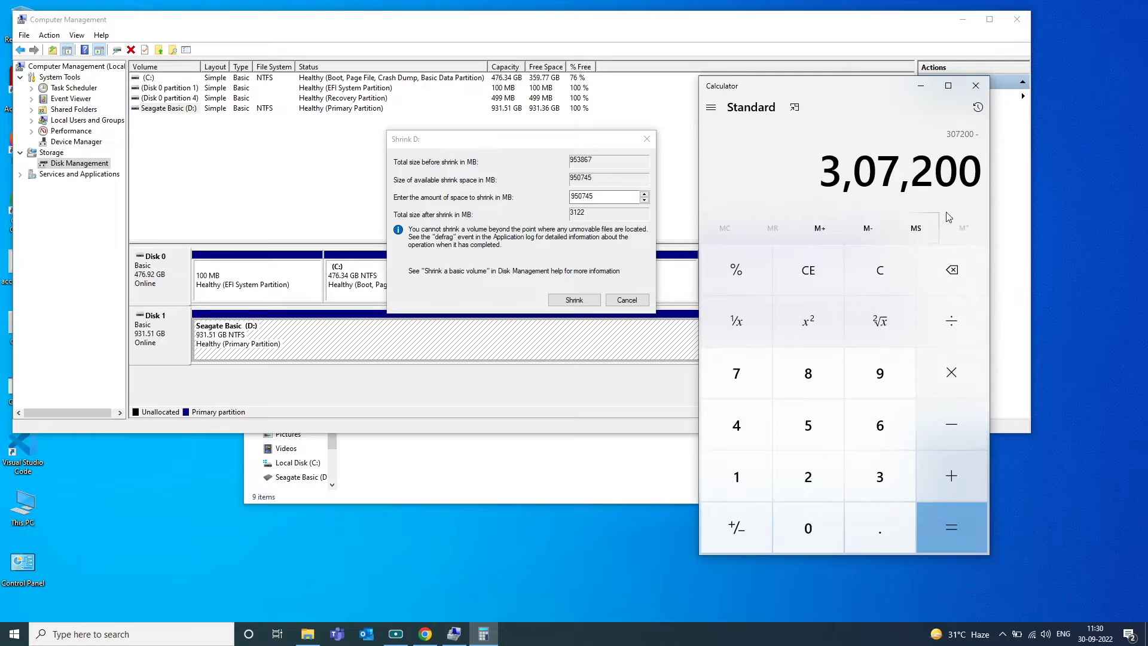
type("950745")
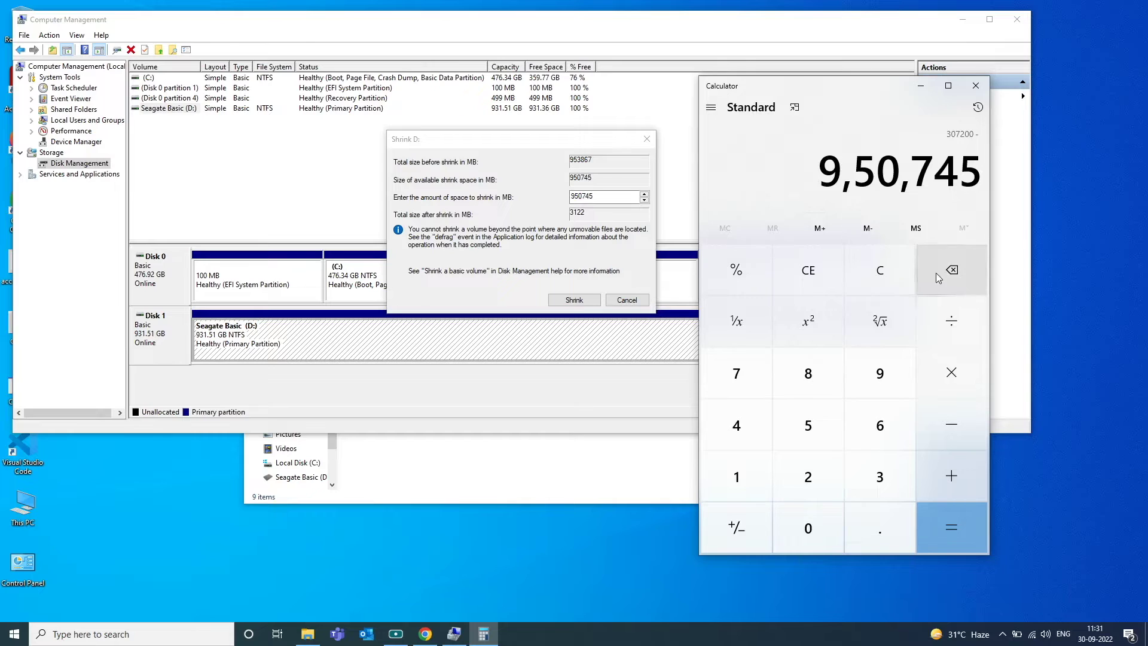
left_click(971, 514)
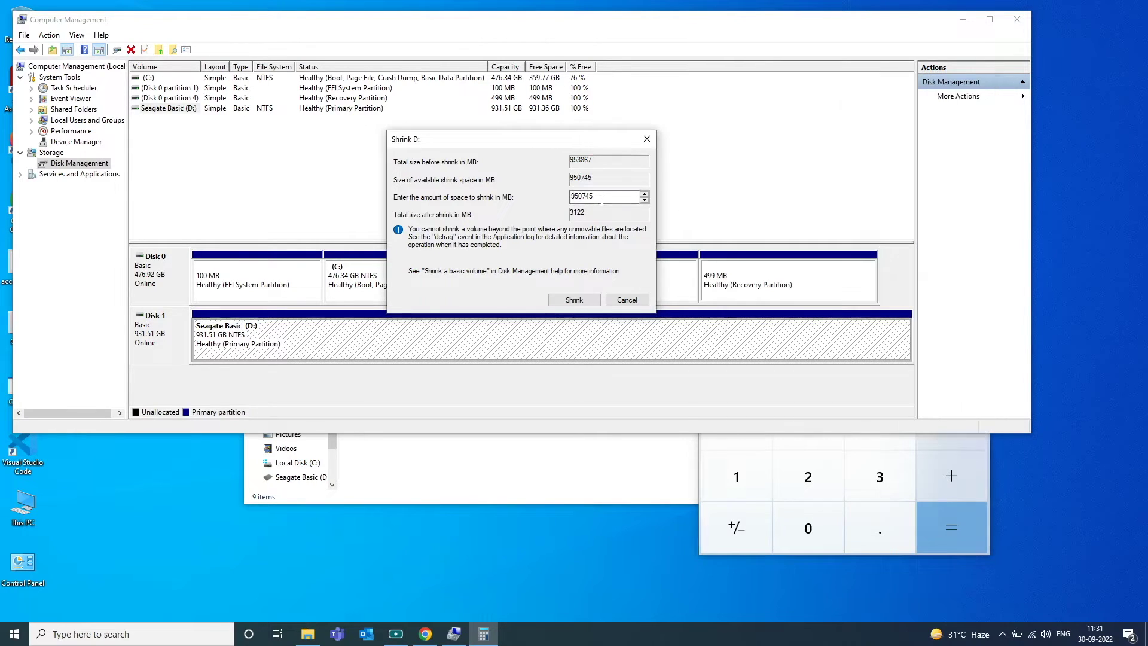
Step: Return to the shrink settings and shrink the Seagate Basic (D:) volume by 643545 MB
left_click(554, 197)
key("alt+Tab")
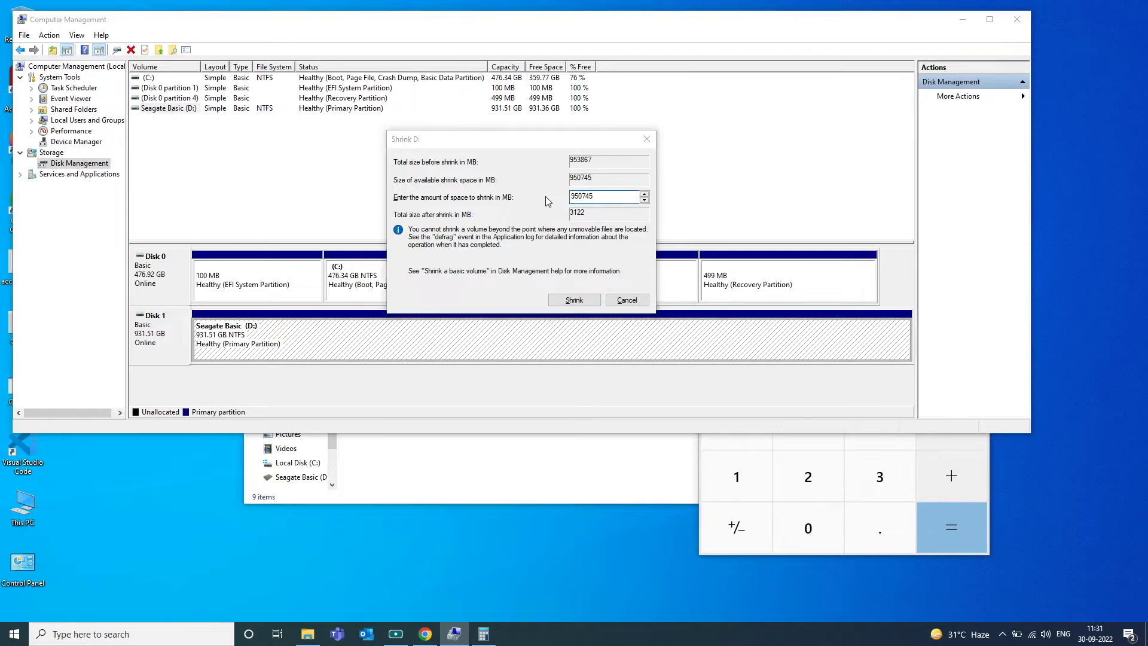
left_click(602, 196)
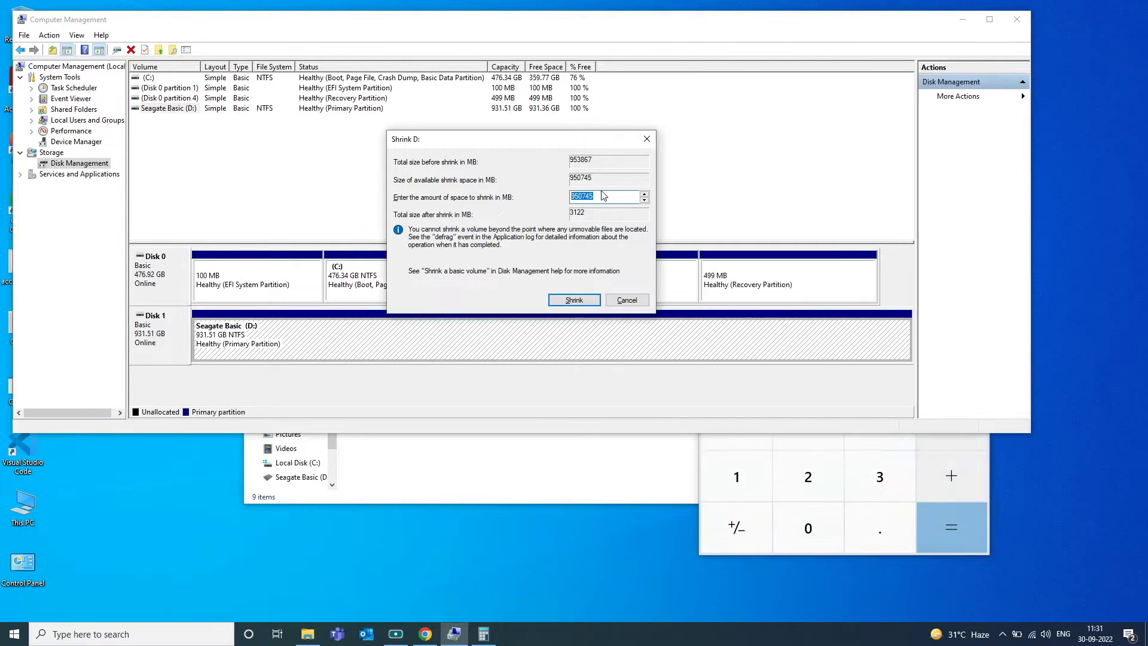
type("643545")
left_click(575, 301)
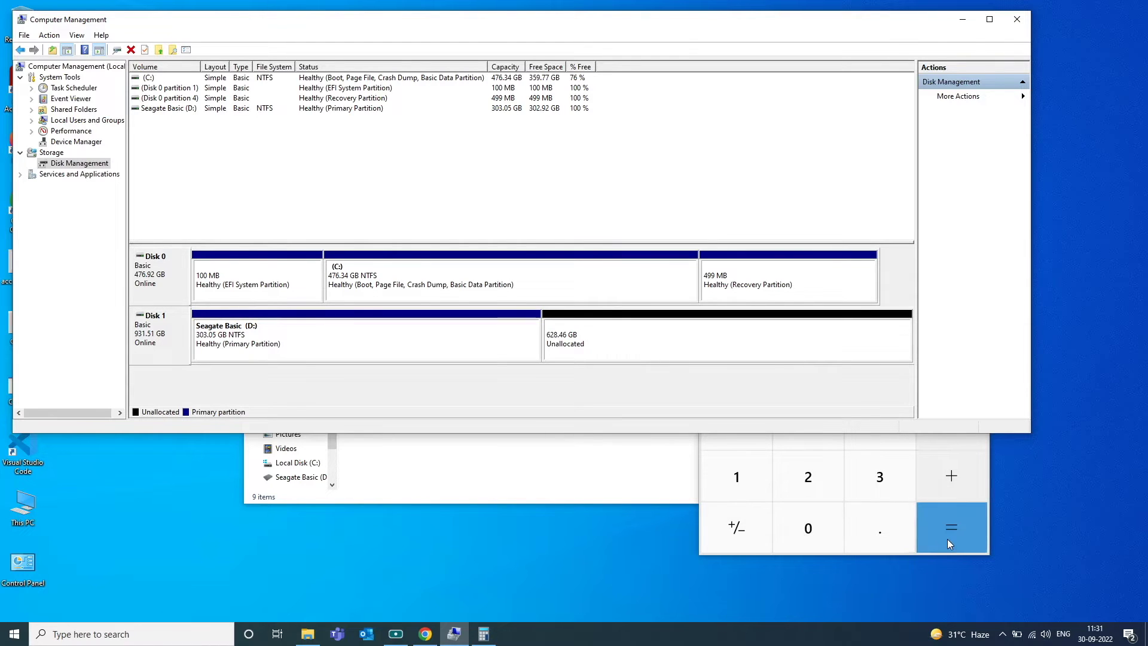
Step: Switch back to Calculator, clear the previous result, and multiply 300 by 1024
left_click(829, 534)
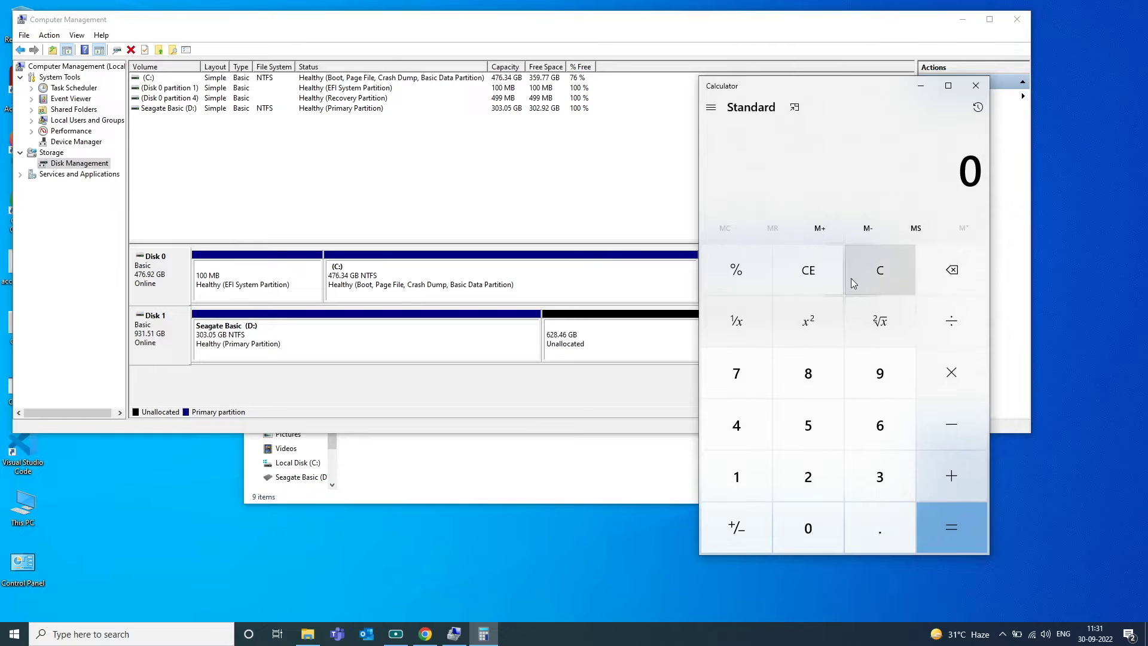
left_click(877, 476)
left_click(818, 519)
left_click(815, 526)
left_click(950, 372)
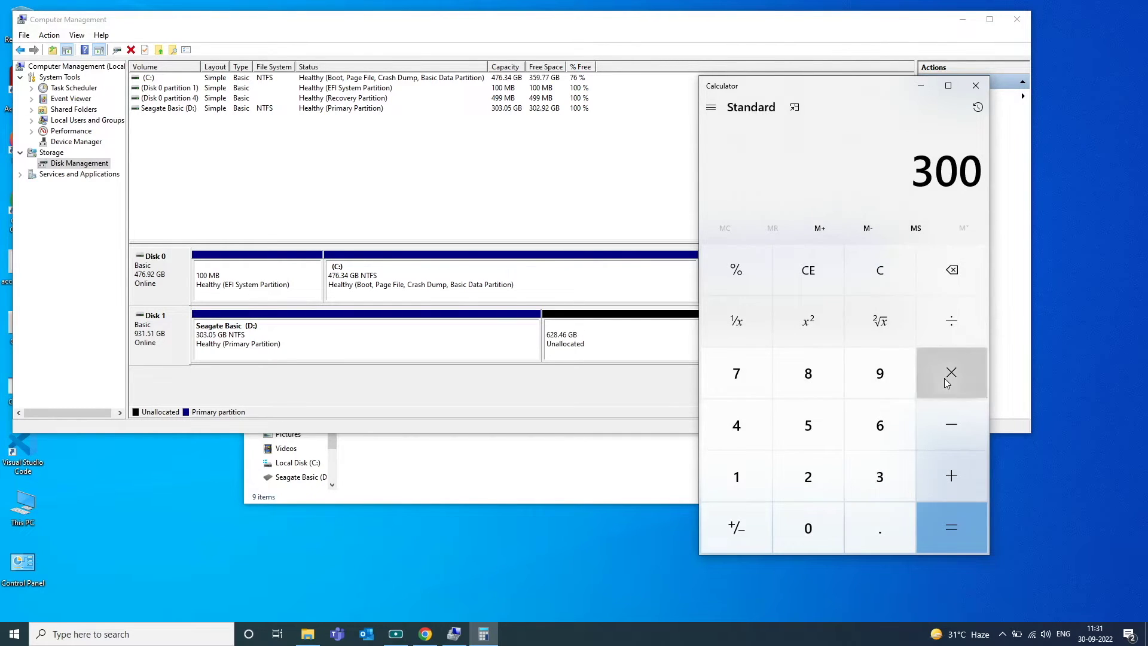
left_click(755, 483)
left_click(791, 523)
left_click(804, 484)
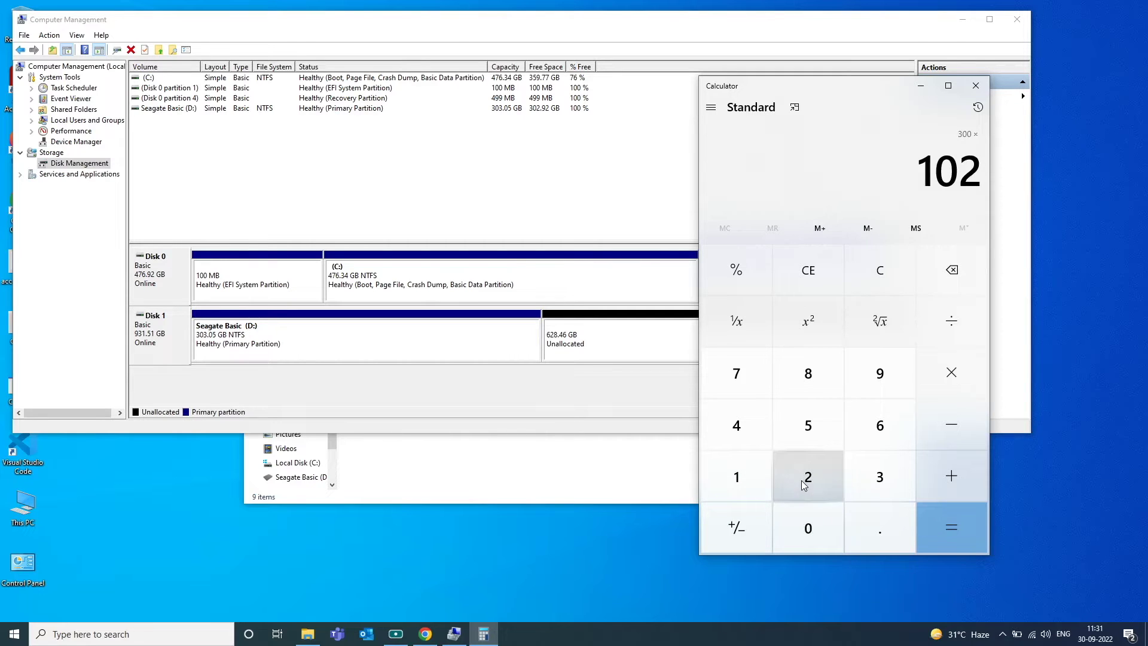
left_click(744, 414)
left_click(945, 529)
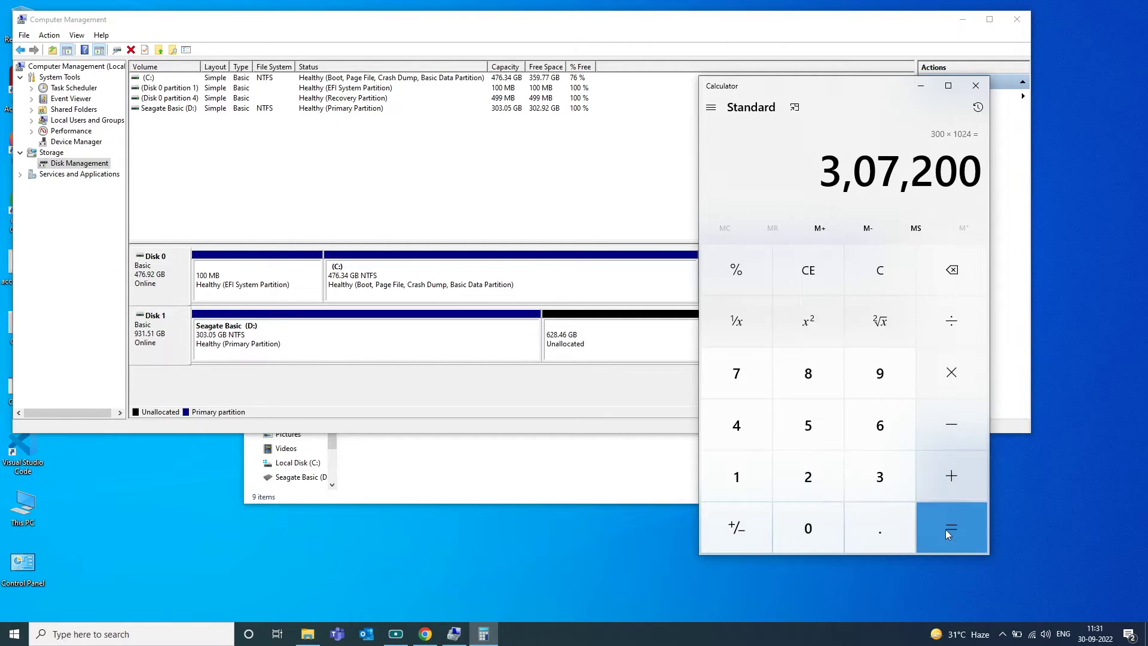
Step: Start a new simple volume in Disk 1's unallocated space and set its size to 307200 MB
left_click(552, 343)
right_click(570, 345)
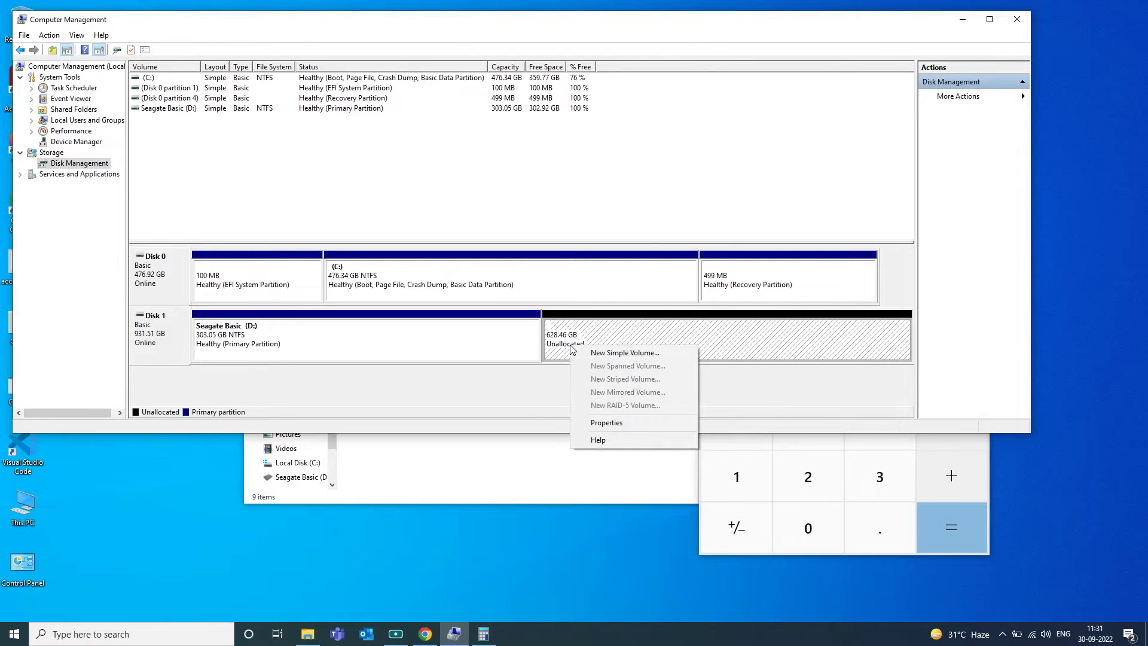
left_click(602, 353)
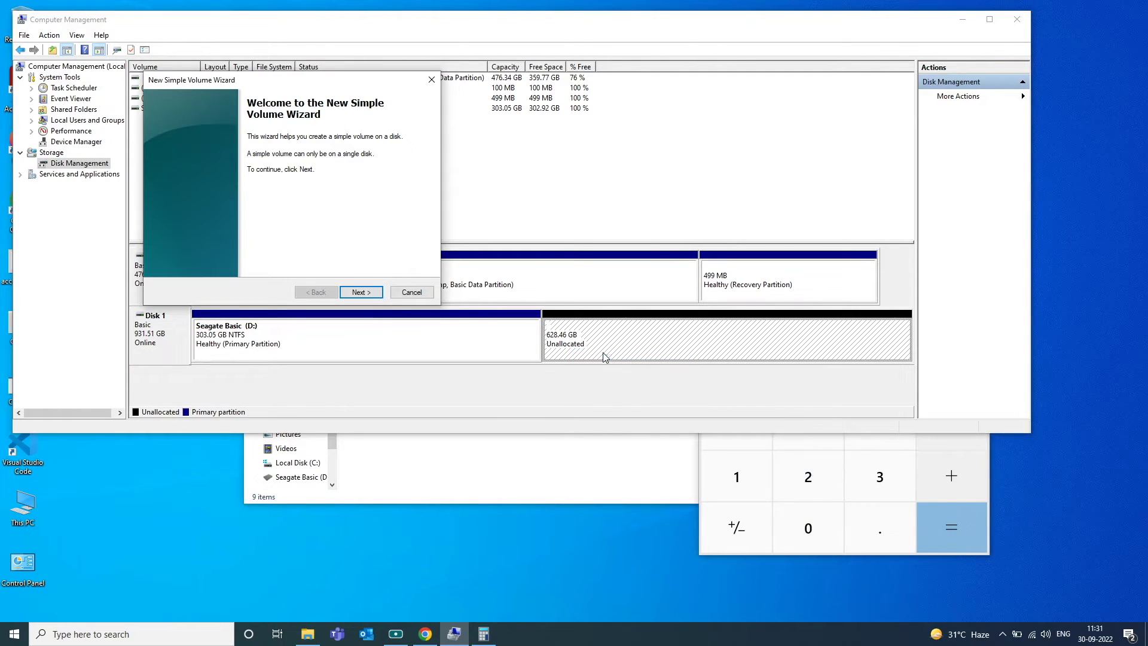
left_click(367, 297)
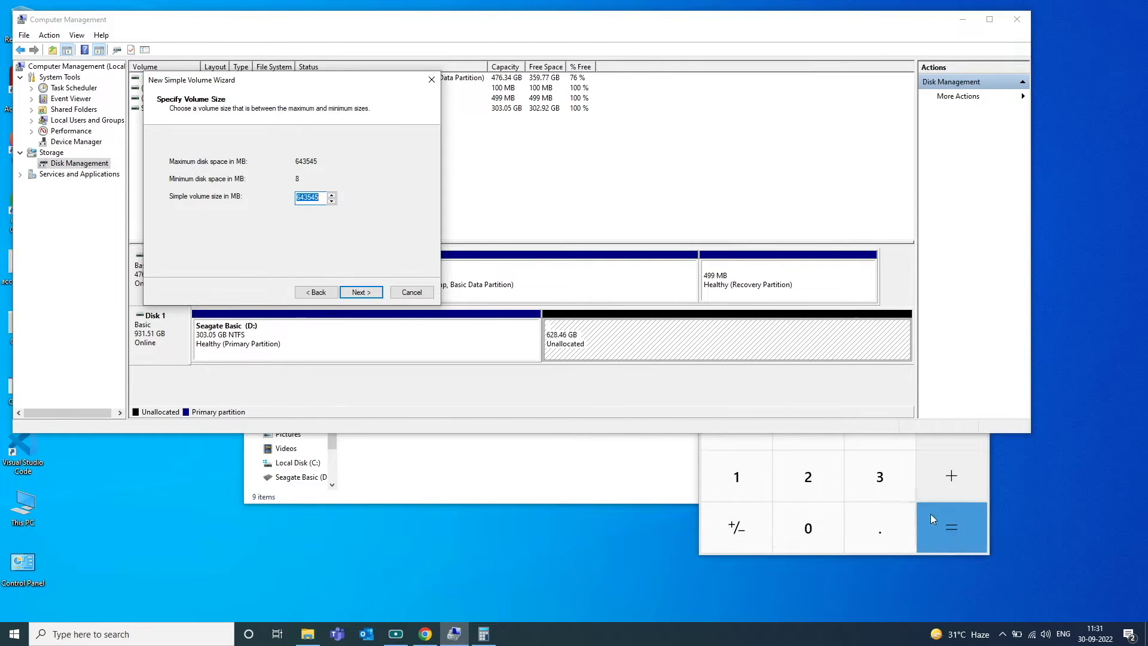
key("alt+Tab")
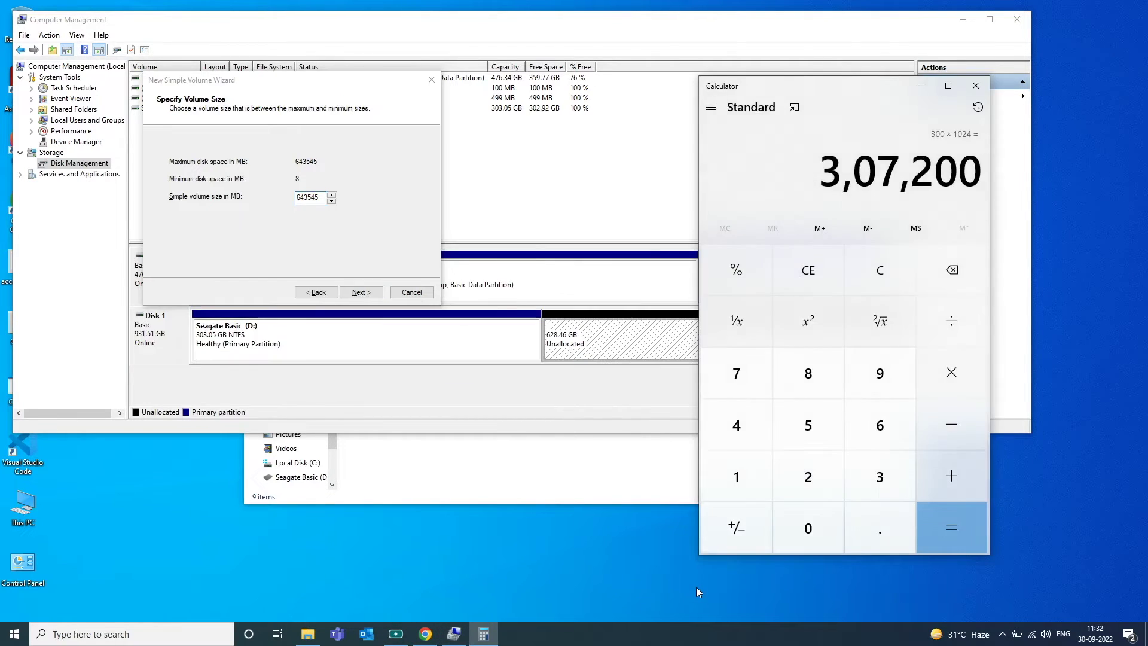
key("alt+Tab")
type("307200")
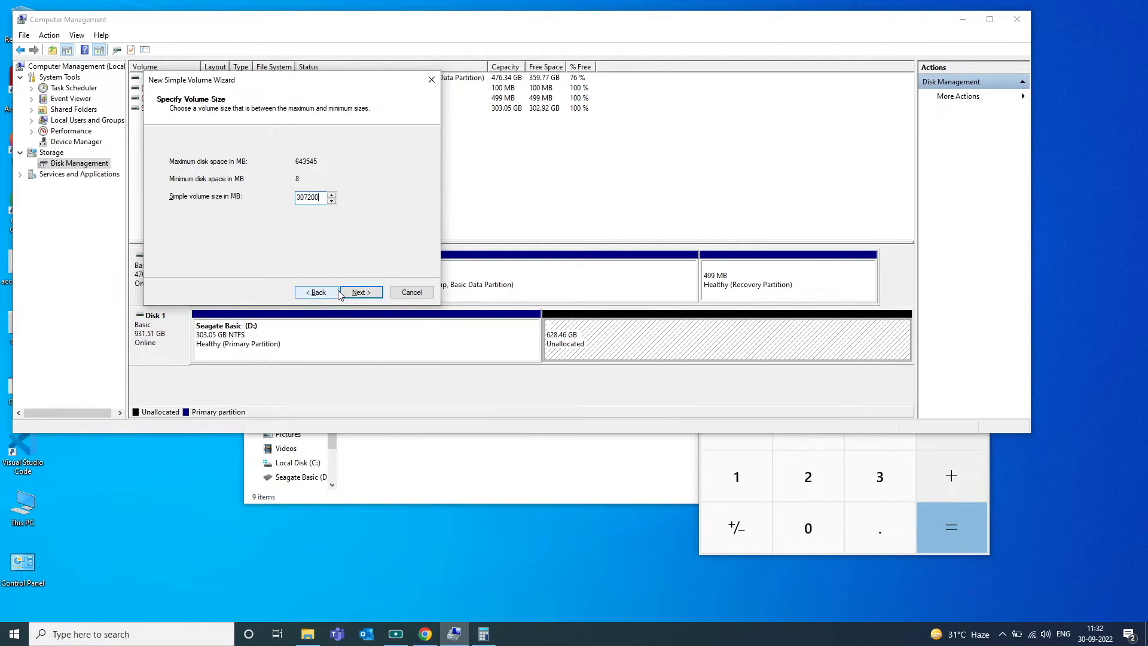
Step: Assign drive letter E to the new volume and finish creating it with an NTFS quick format and the label New Volume
left_click(356, 292)
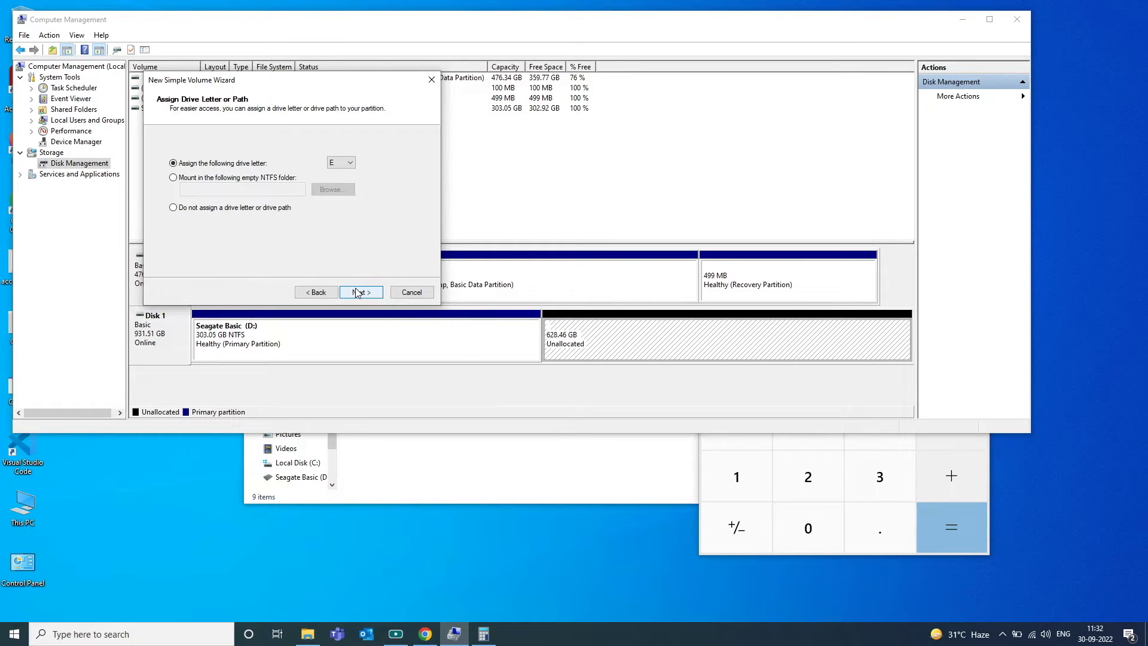
left_click(358, 292)
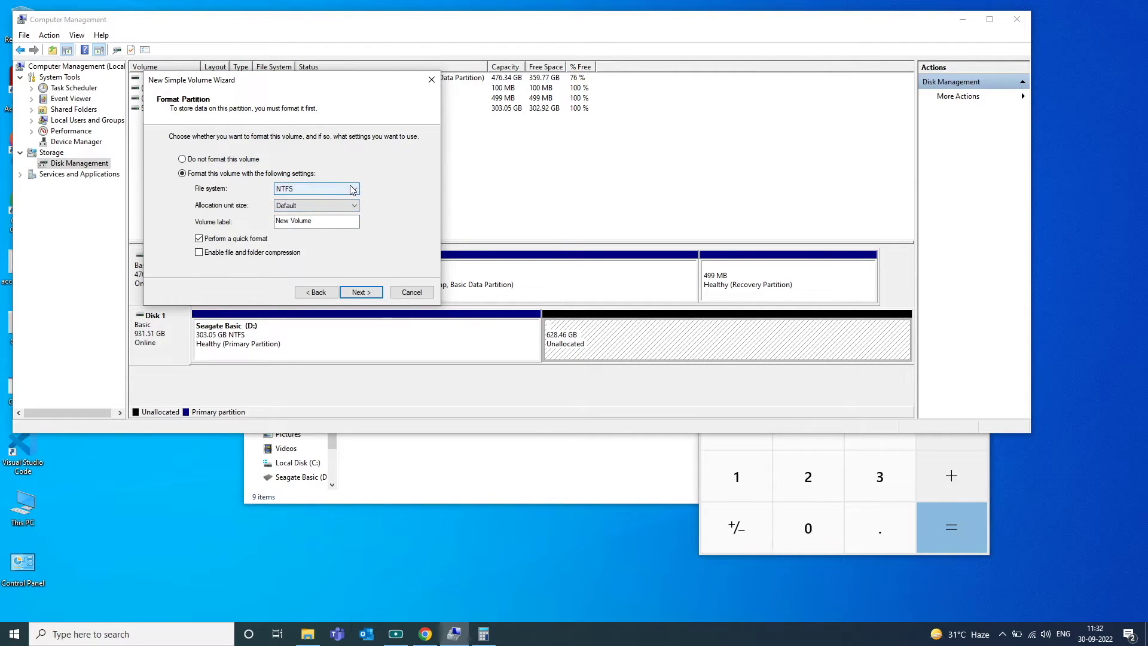
left_click(357, 292)
left_click(359, 293)
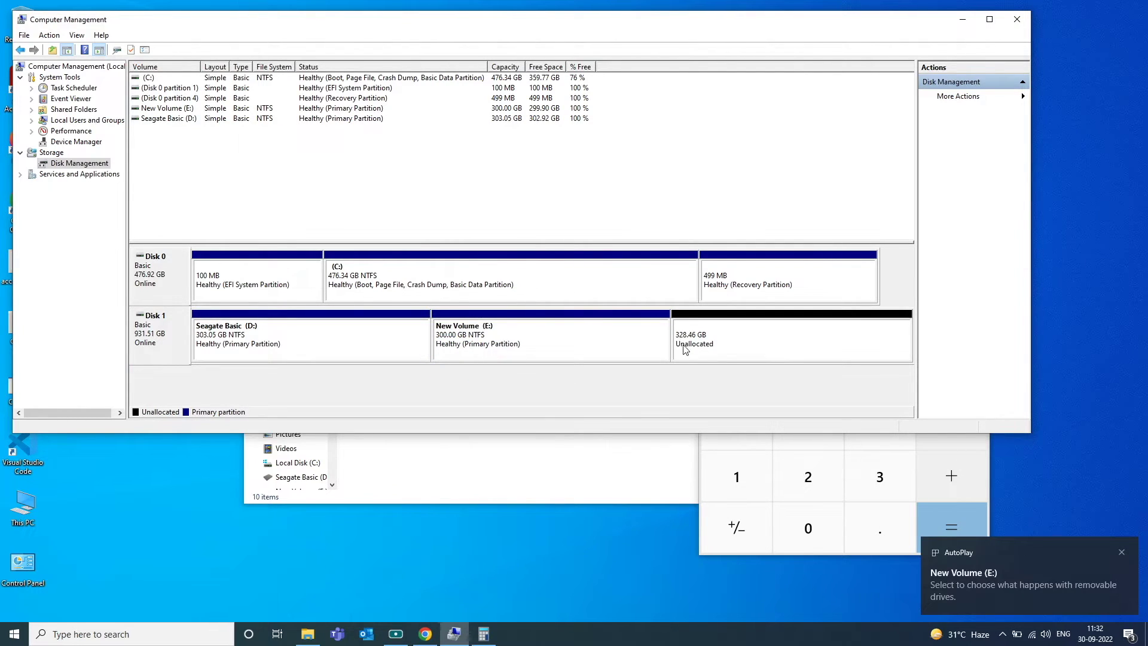
Step: Create a 336344 MB simple volume from all of Disk 1's remaining unallocated space, using the default drive letter and NTFS quick format
right_click(722, 343)
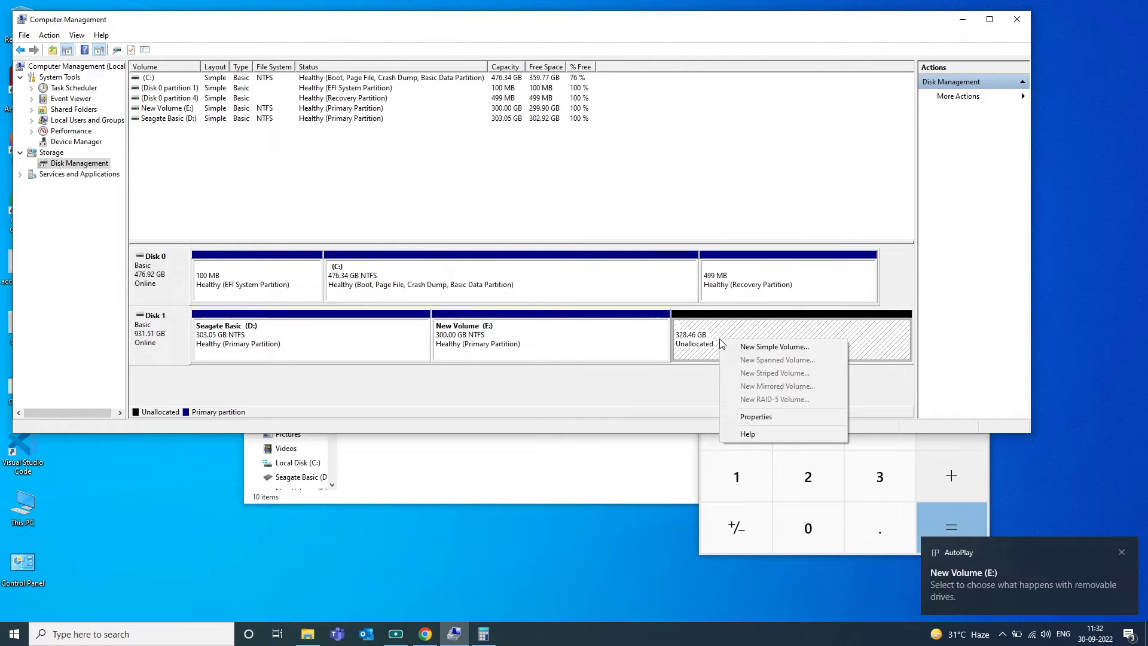
left_click(750, 348)
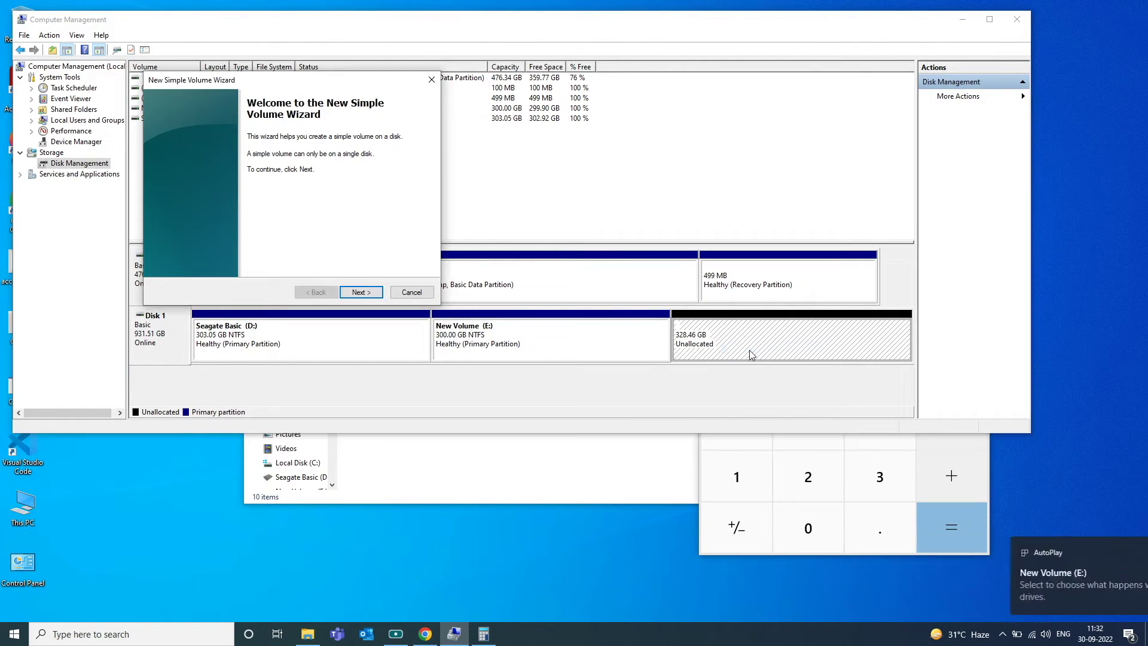
left_click(373, 293)
left_click(374, 293)
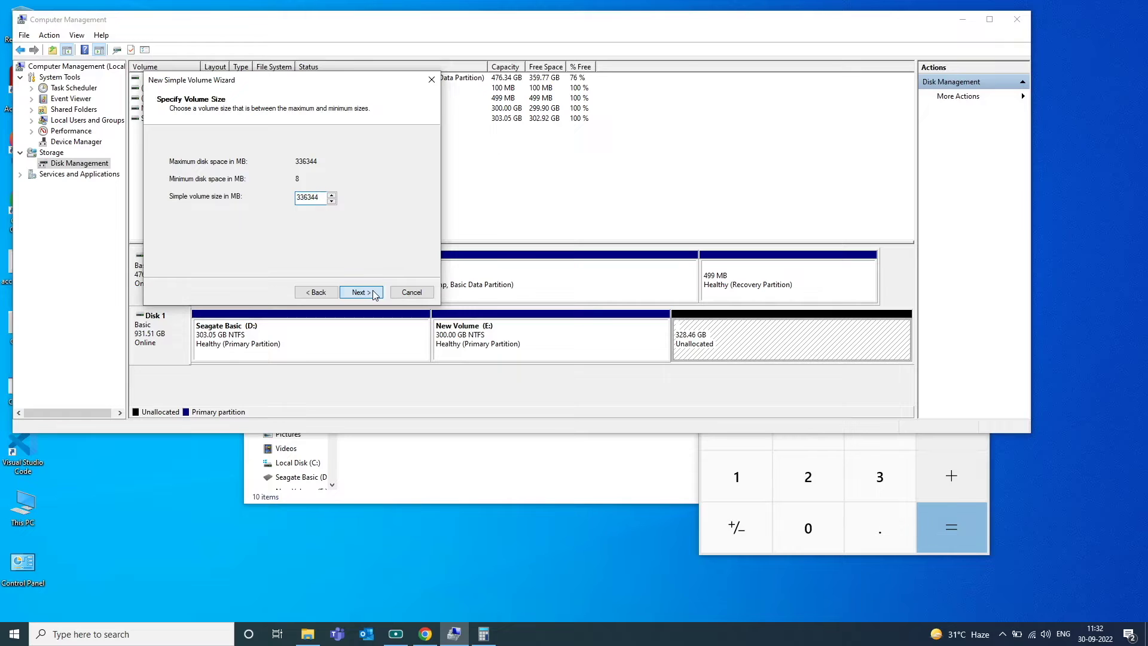
left_click(373, 293)
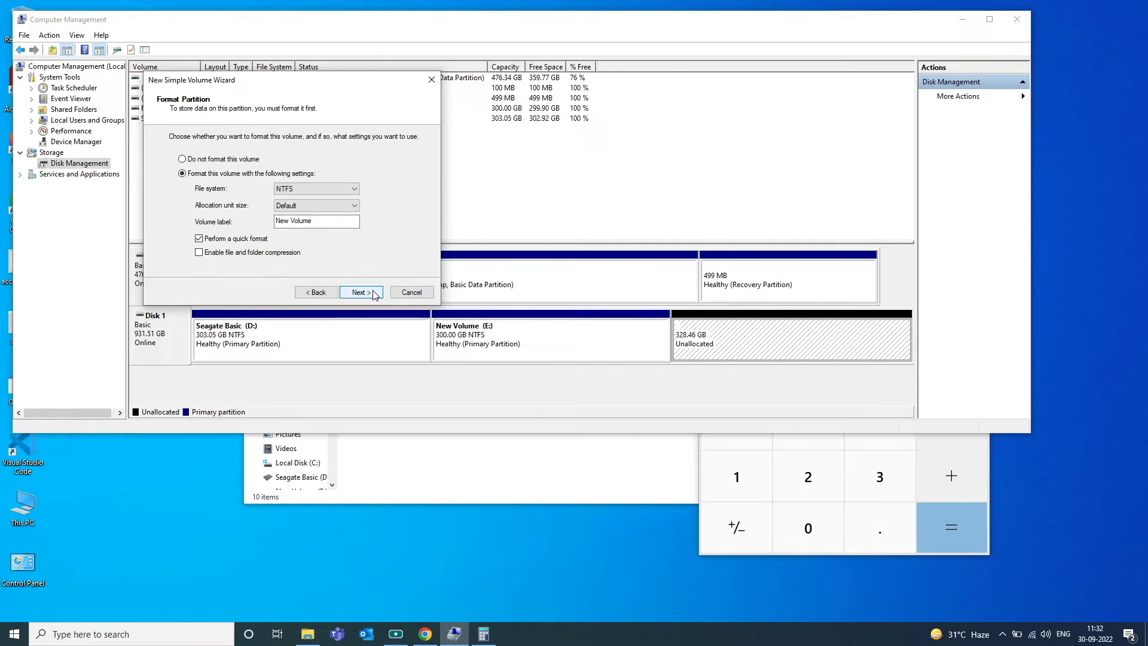
left_click(374, 293)
left_click(373, 292)
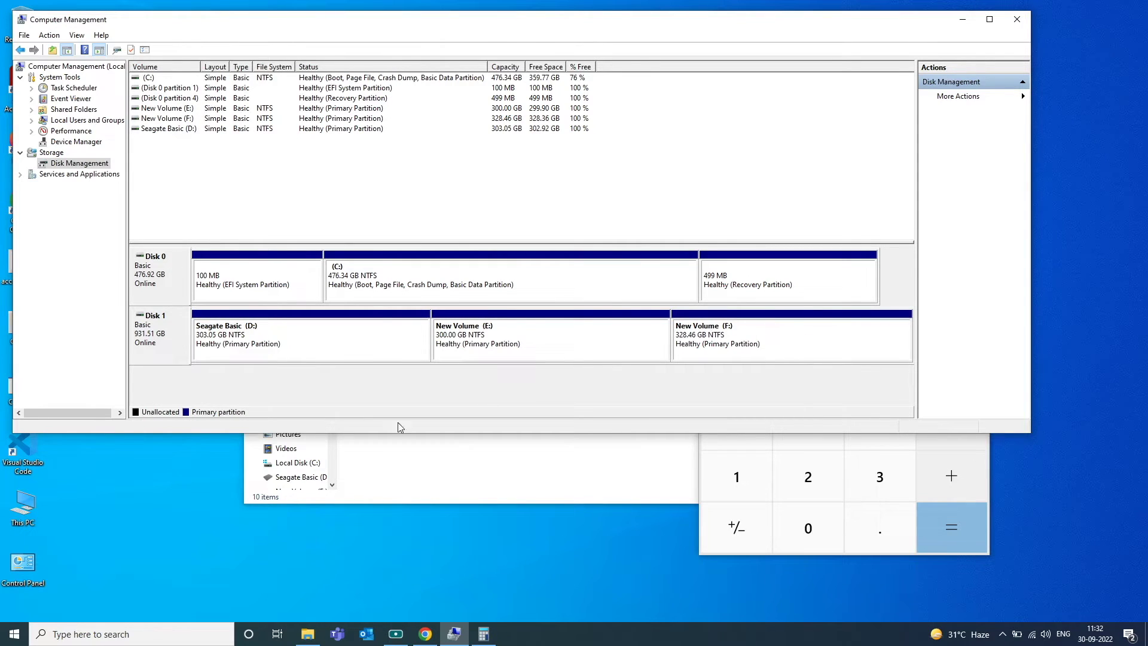
Step: Switch to File Explorer and refresh This PC to check the list of drives
left_click(392, 467)
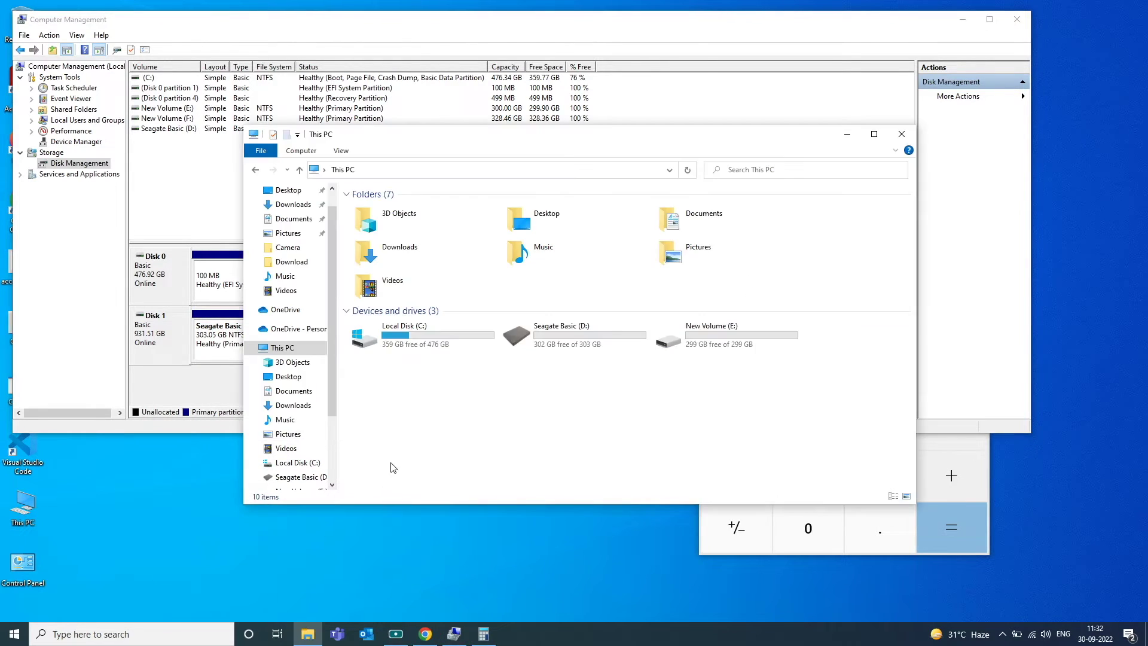
right_click(608, 374)
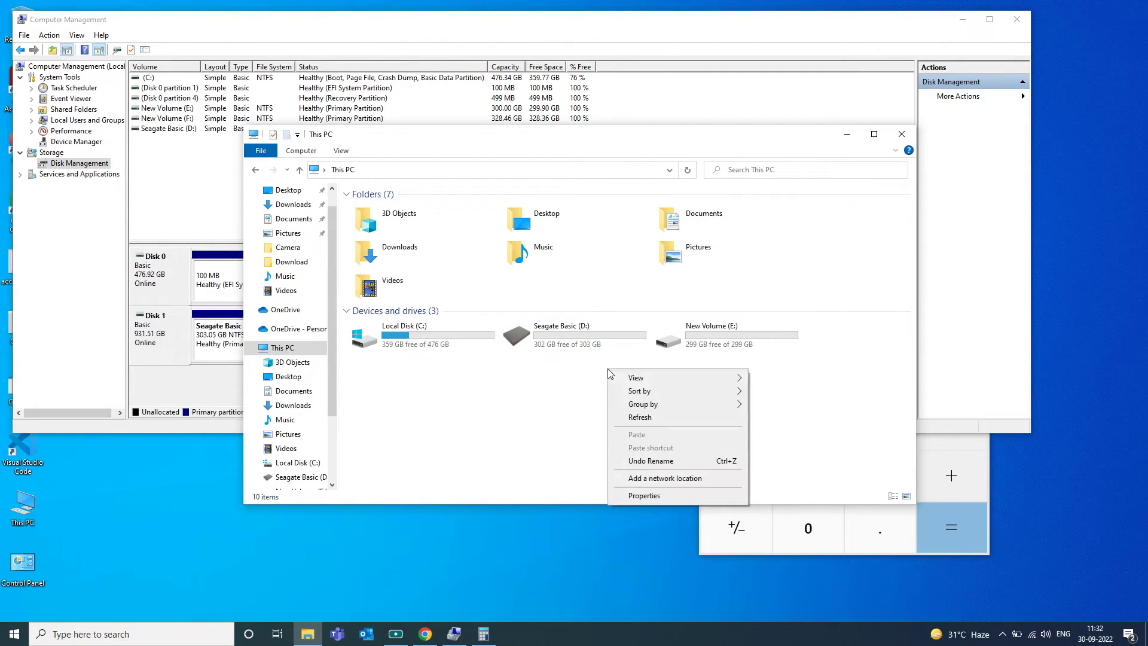
left_click(630, 416)
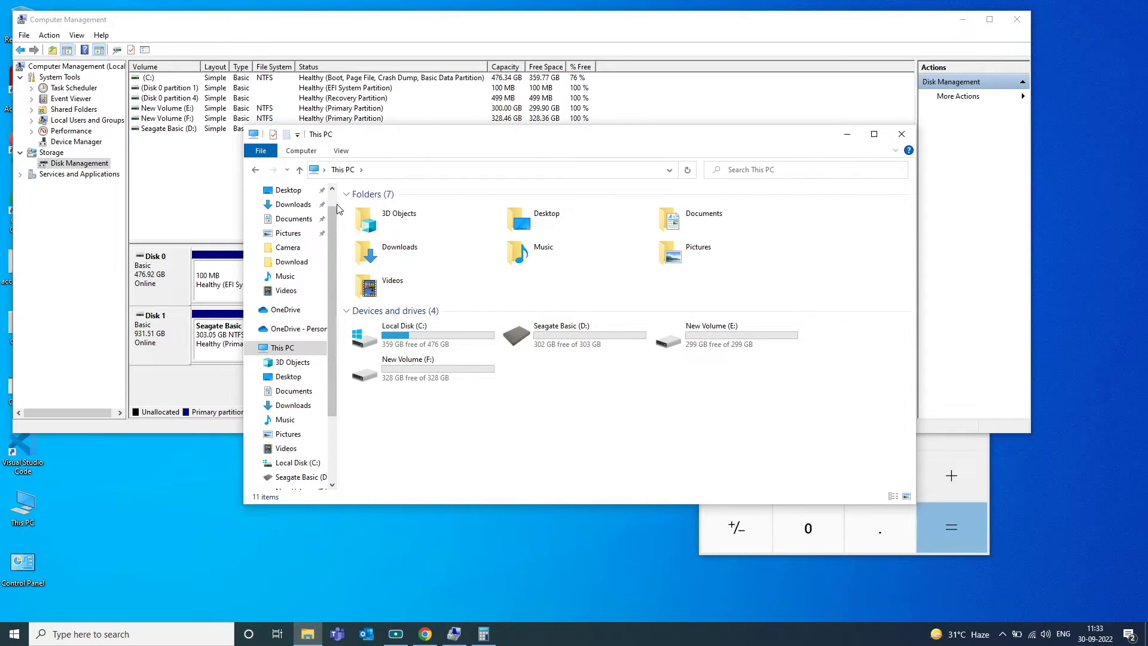
Step: Copy the testvideo file from the Downloads folder and close the Computer Management and Calculator windows
left_click(287, 205)
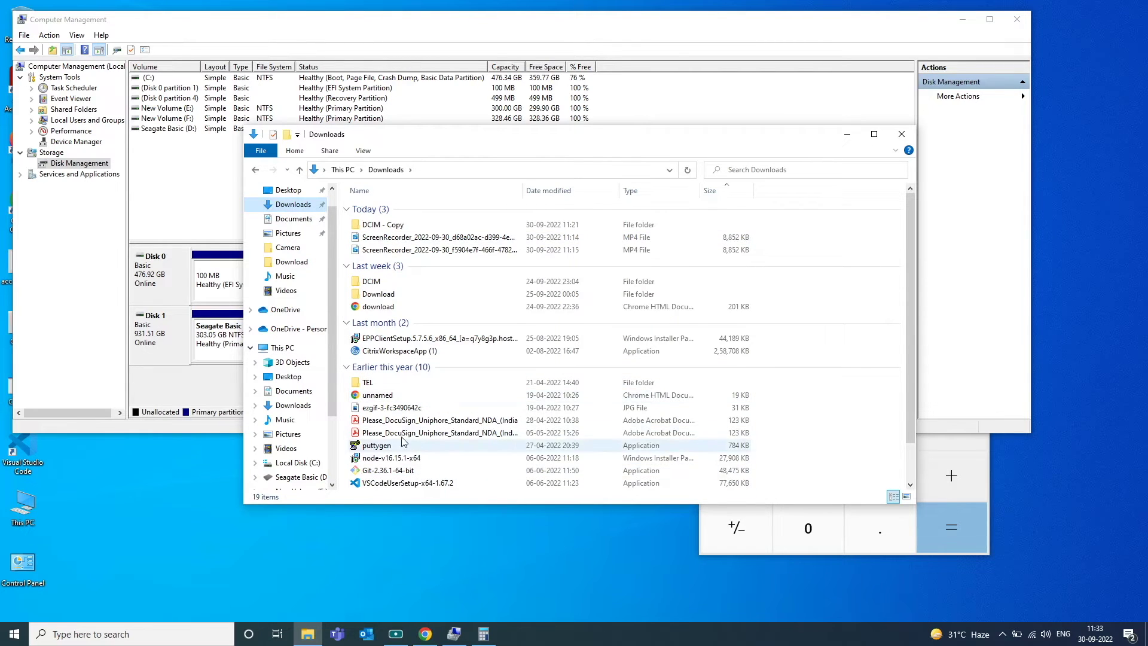
scroll(909, 387, "down", 2)
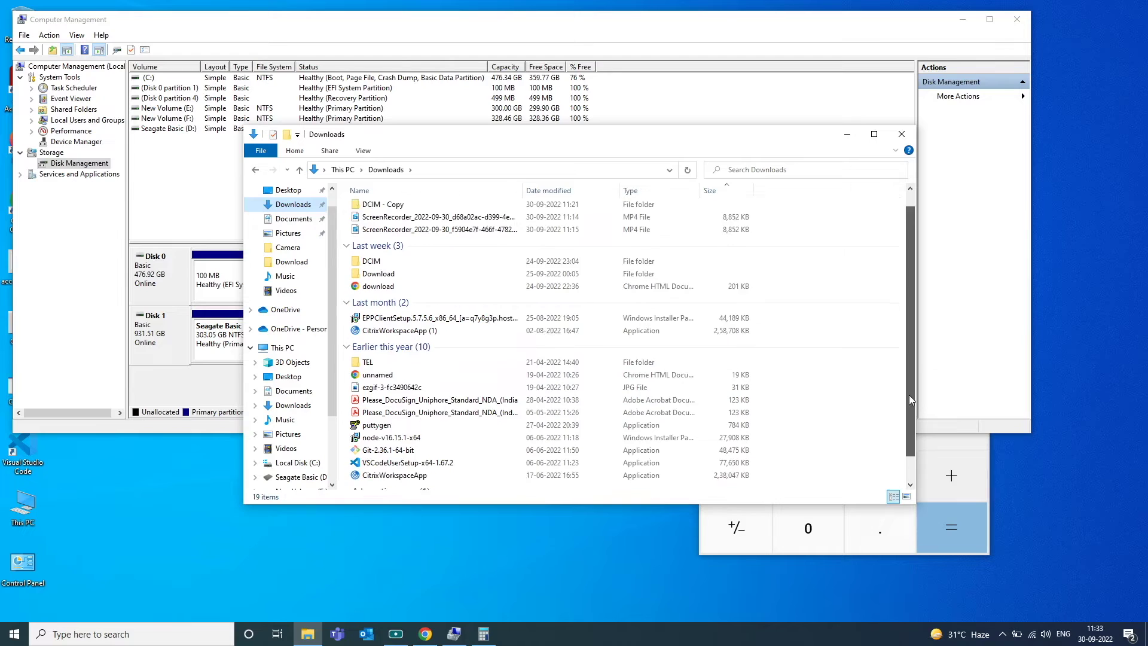
left_click(445, 482)
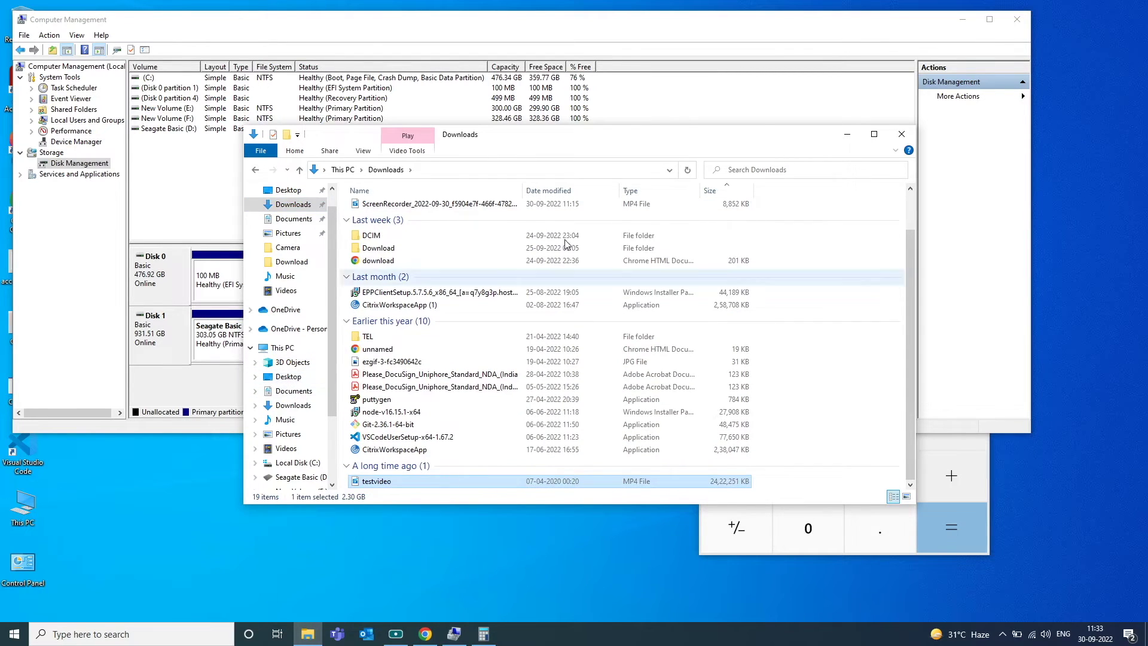
left_click(1016, 19)
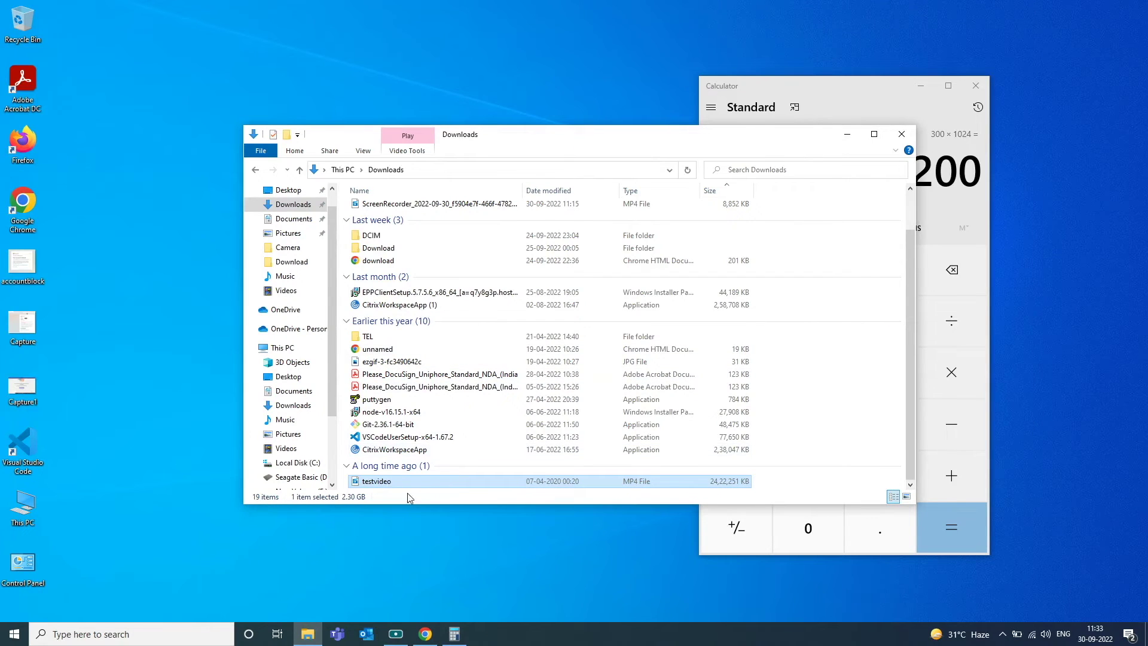
right_click(381, 483)
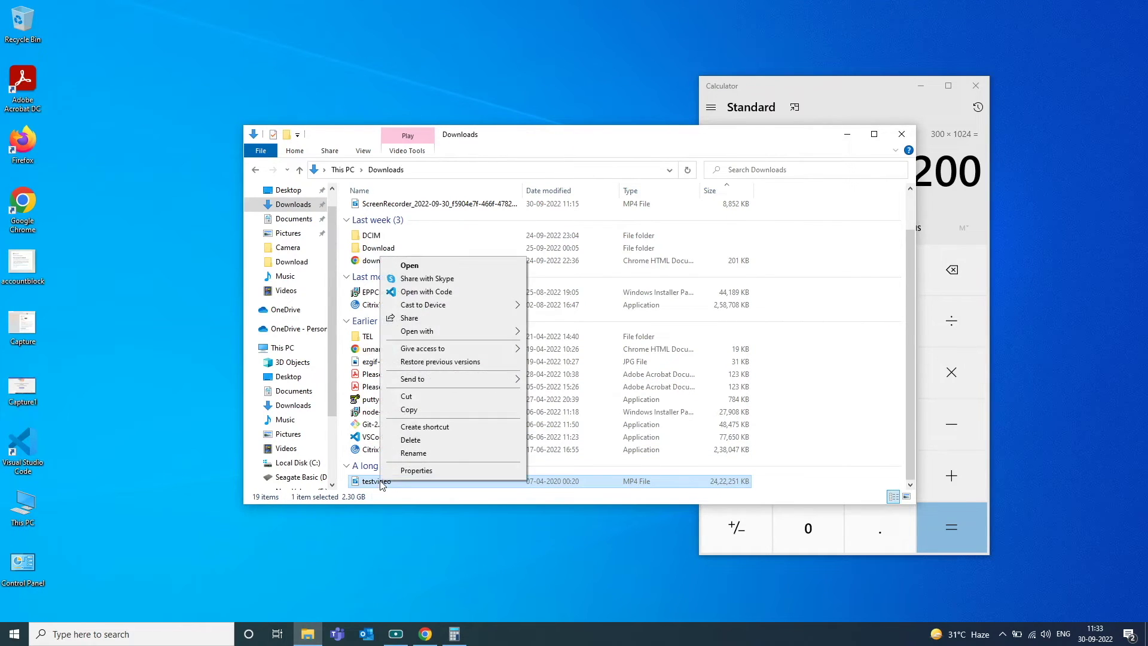
left_click(409, 397)
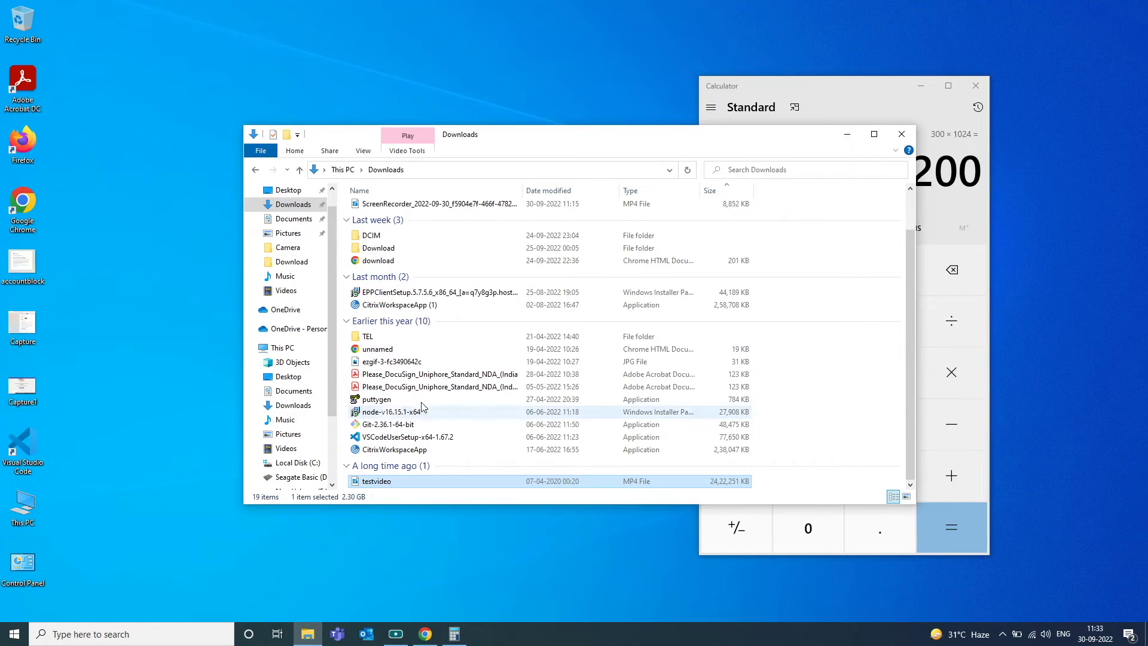
left_click(985, 80)
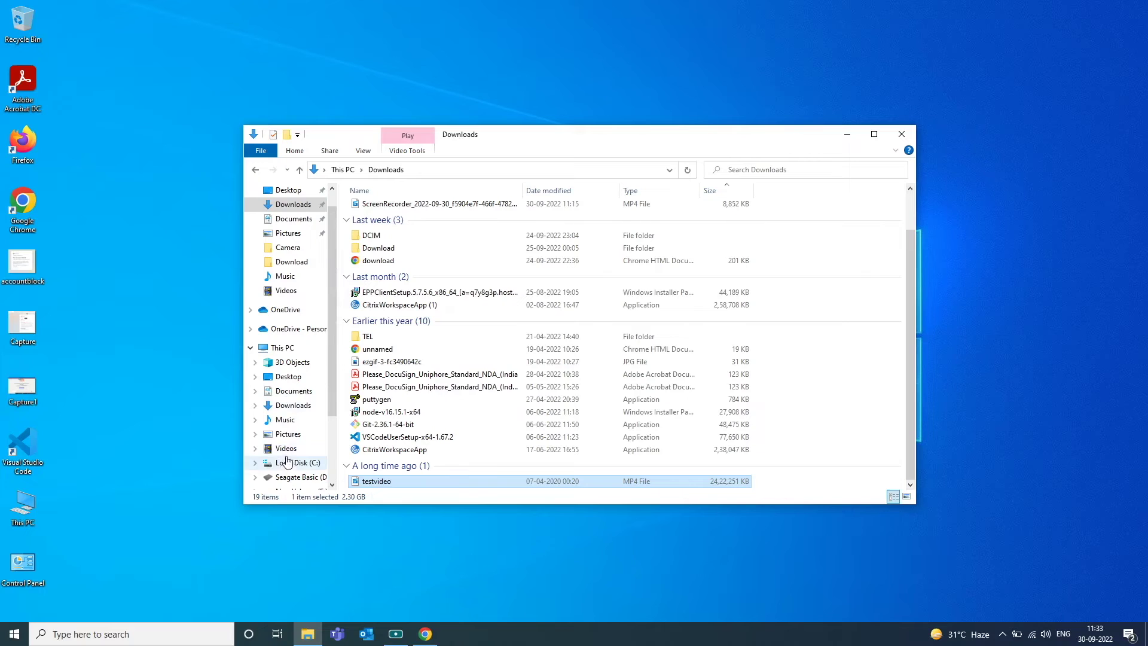
Step: Open New Volume (F:) from This PC and paste the copied testvideo file into it
left_click(287, 463)
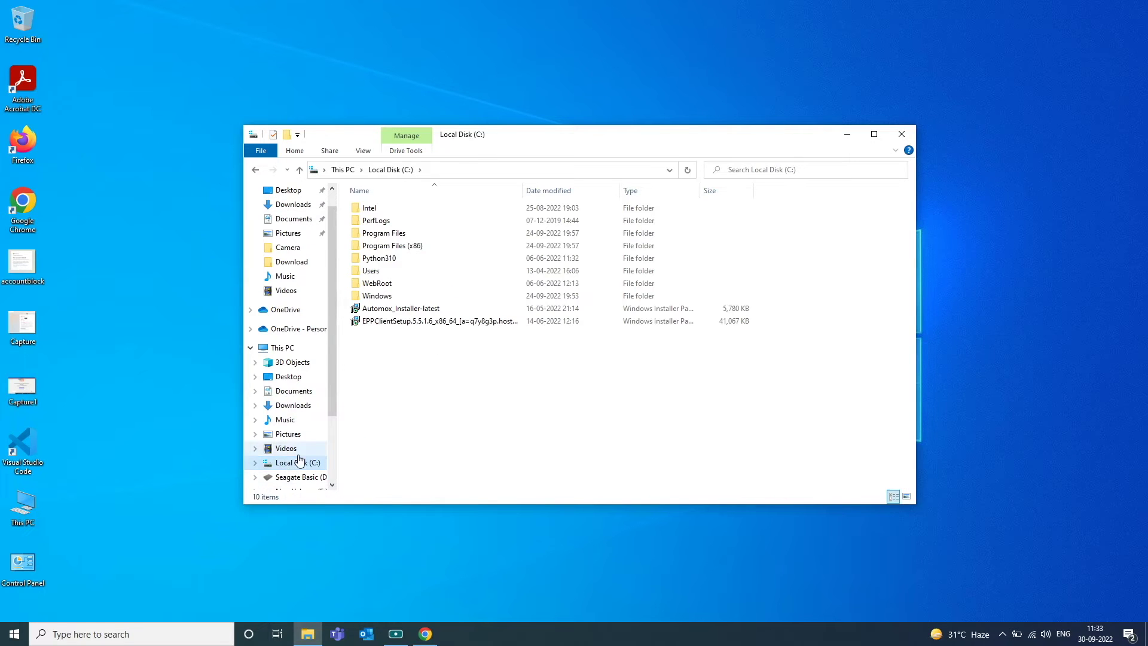
scroll(296, 460, "down", 2)
scroll(299, 459, "down", 1)
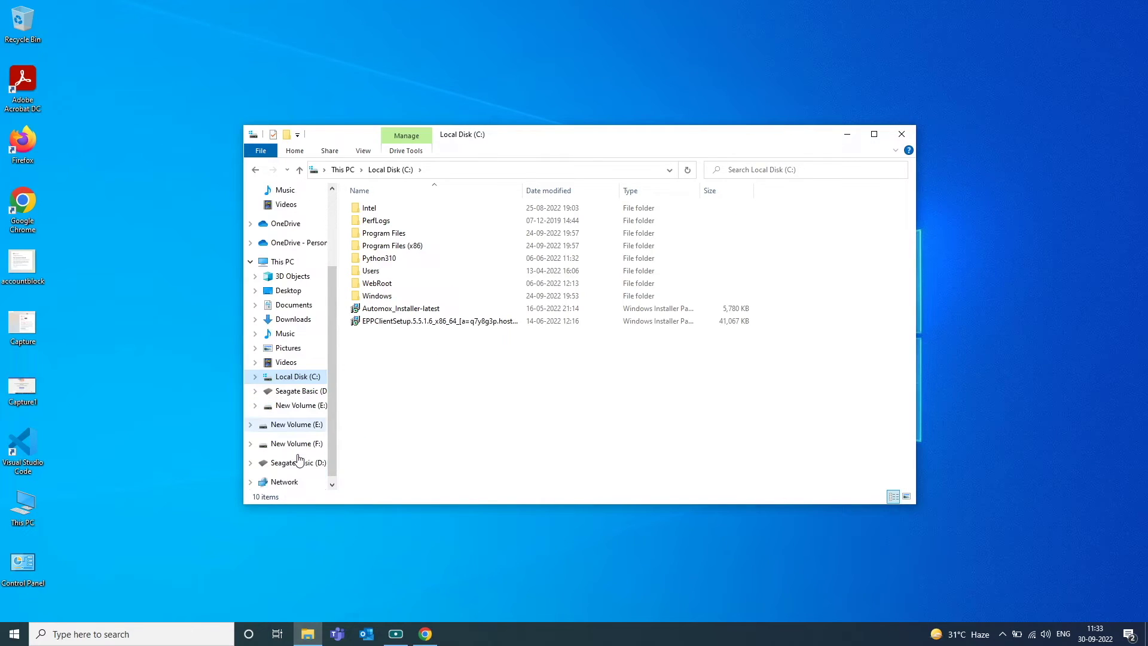
left_click(281, 262)
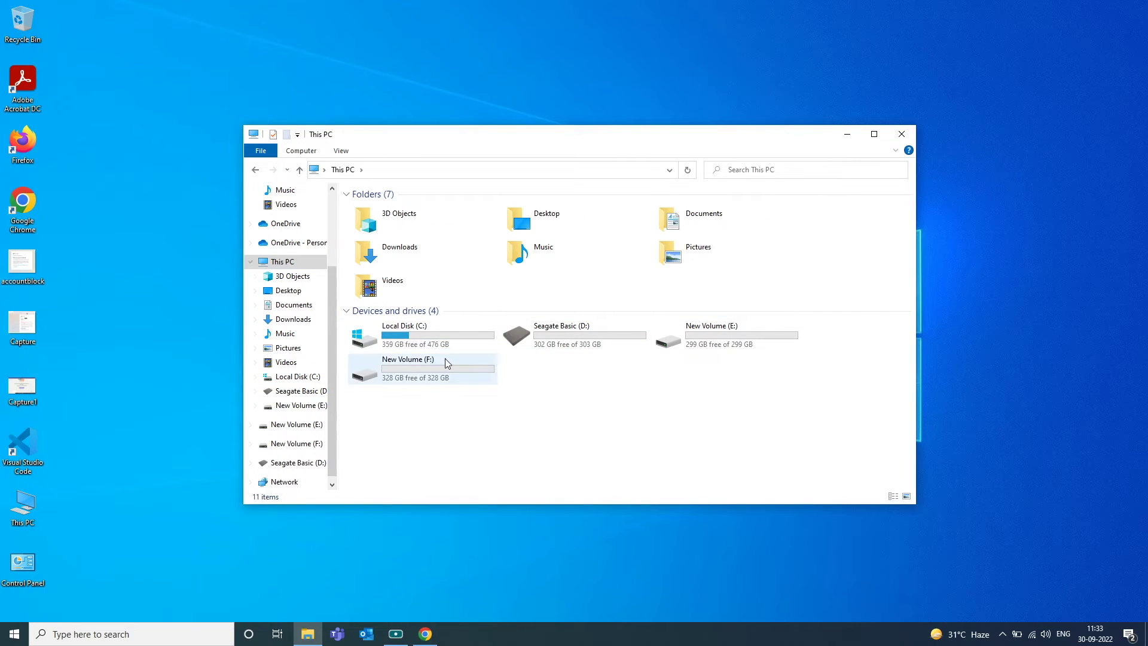
double_click(418, 368)
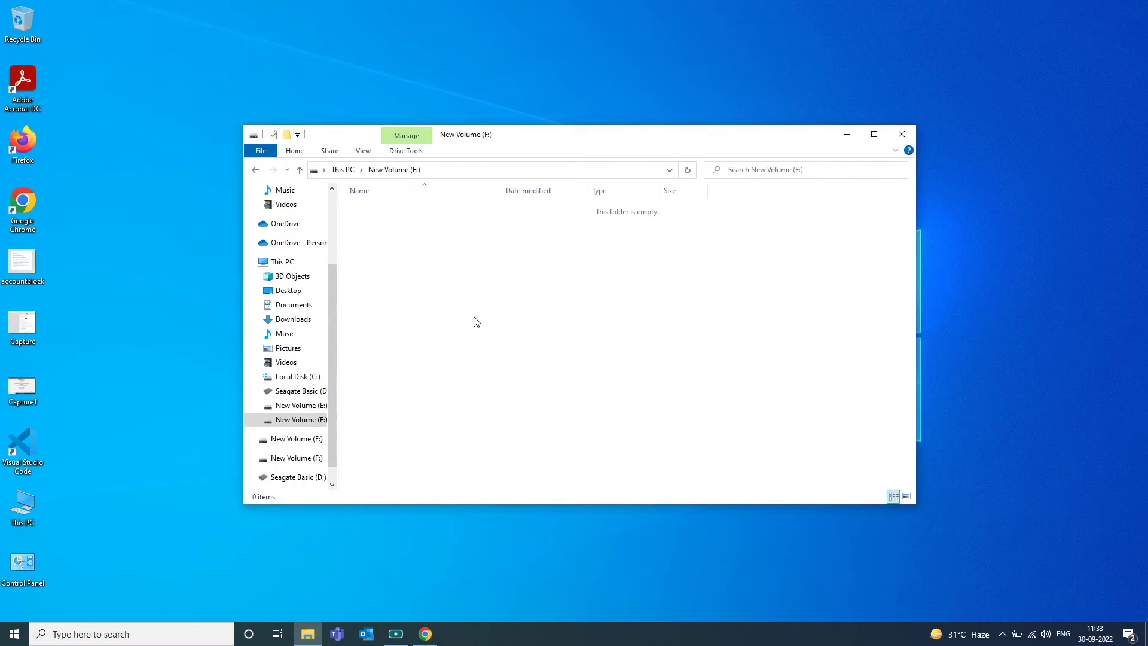
right_click(476, 322)
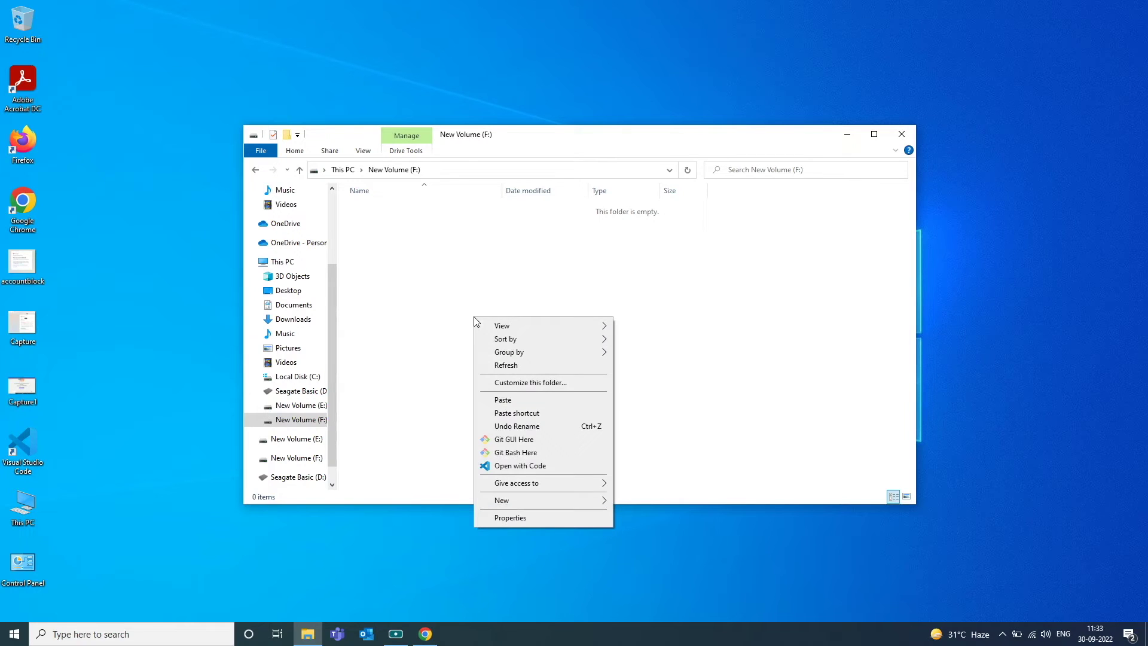
left_click(505, 402)
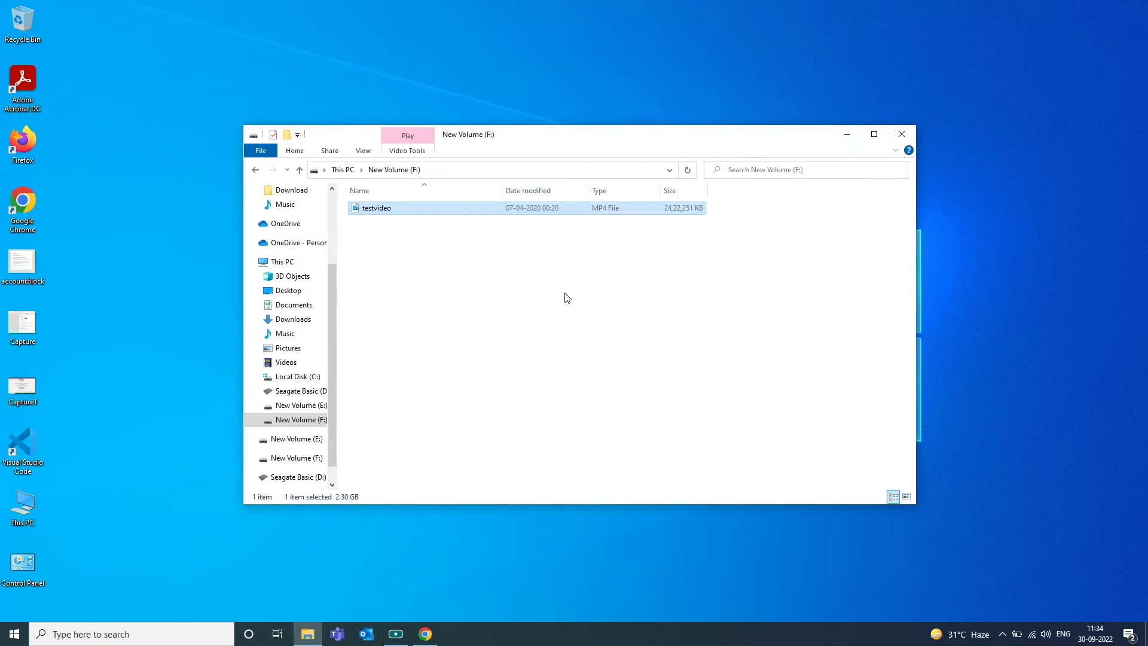
Step: Paste testvideo into the root of Local Disk (C:) with administrator permission, and return to the desktop
left_click(281, 262)
double_click(384, 333)
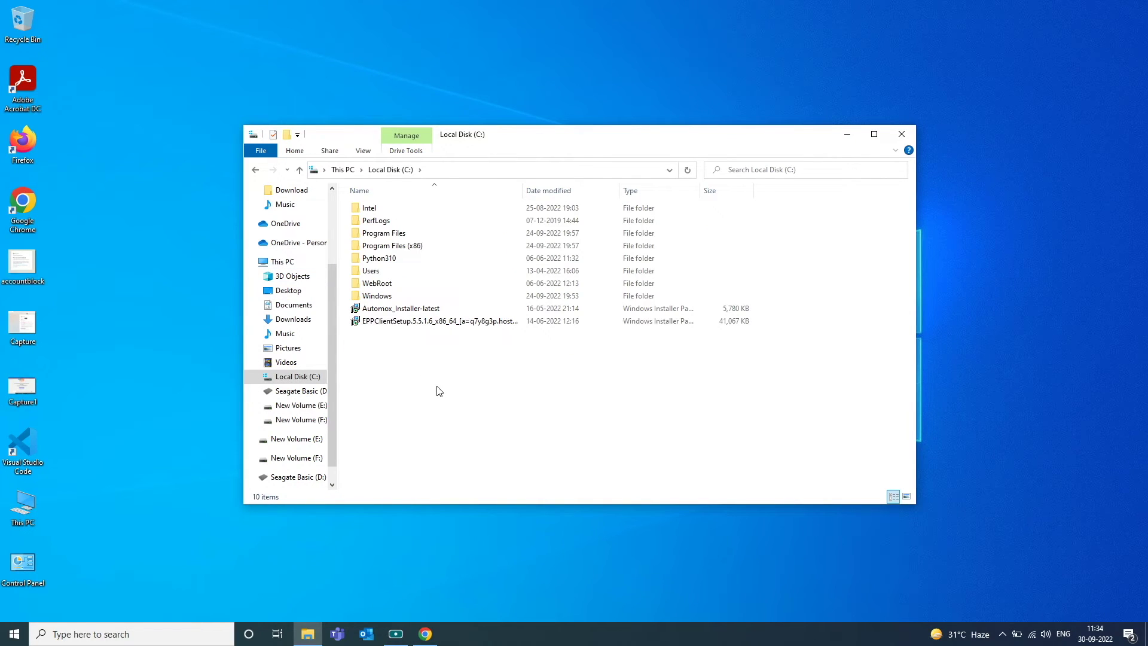
right_click(438, 391)
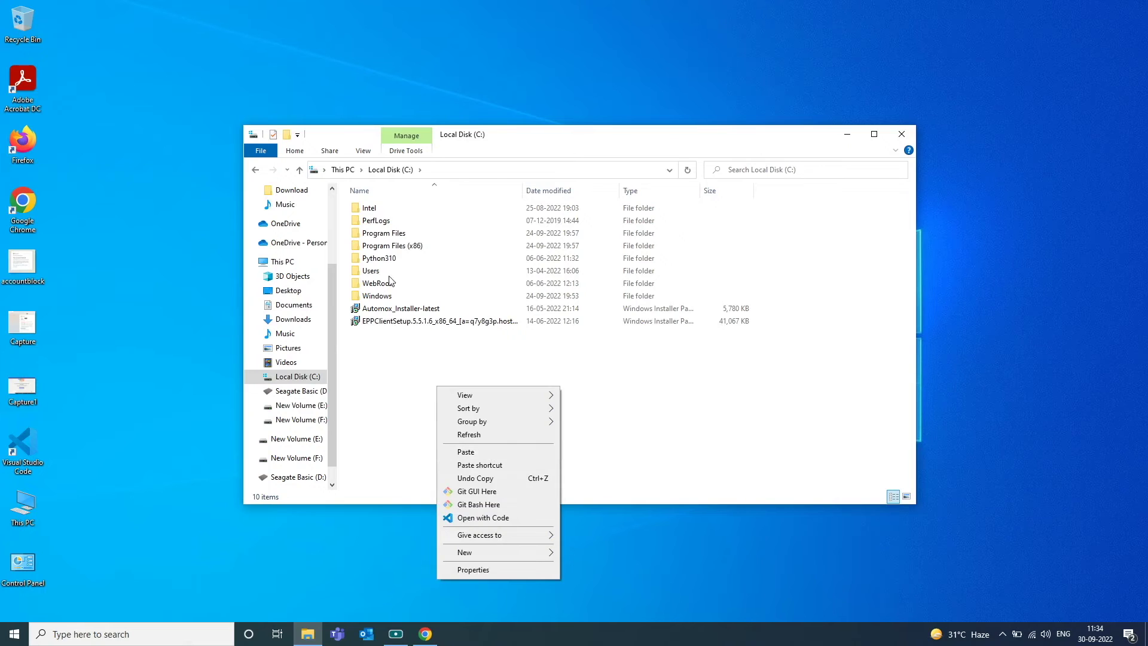
left_click(471, 452)
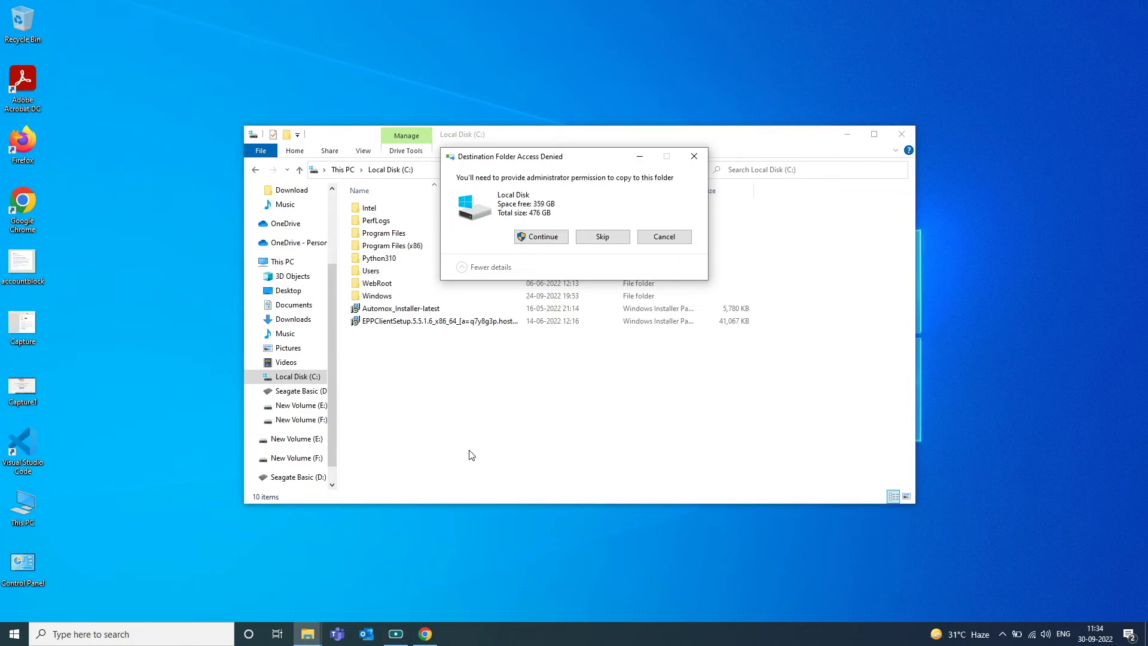
left_click(541, 237)
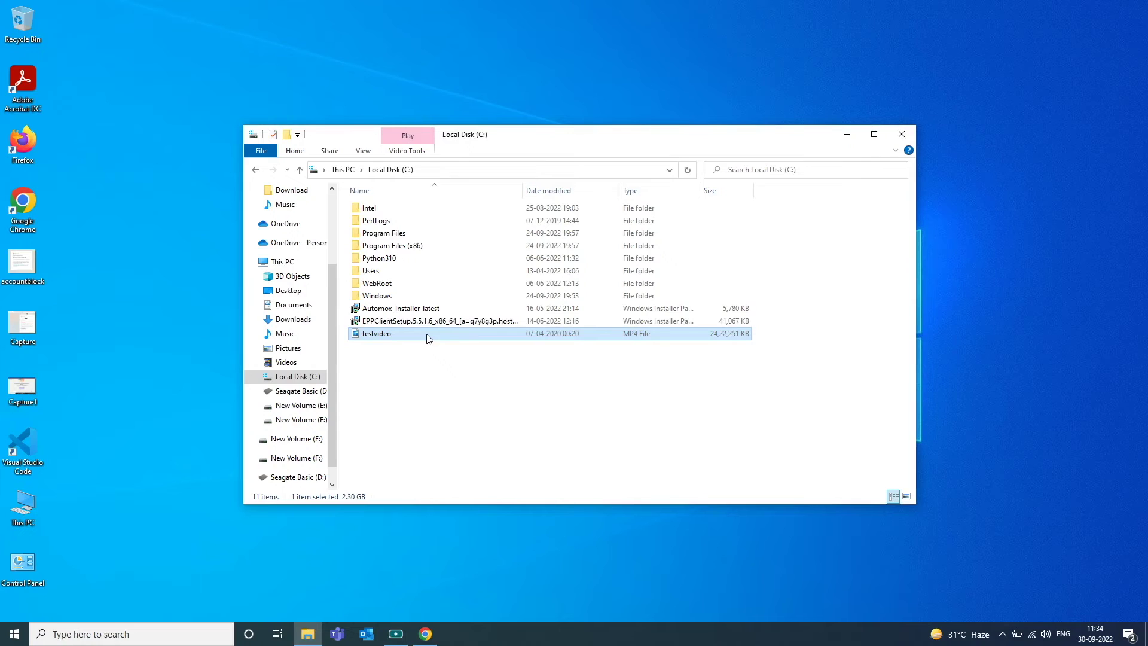
mouse_move(427, 336)
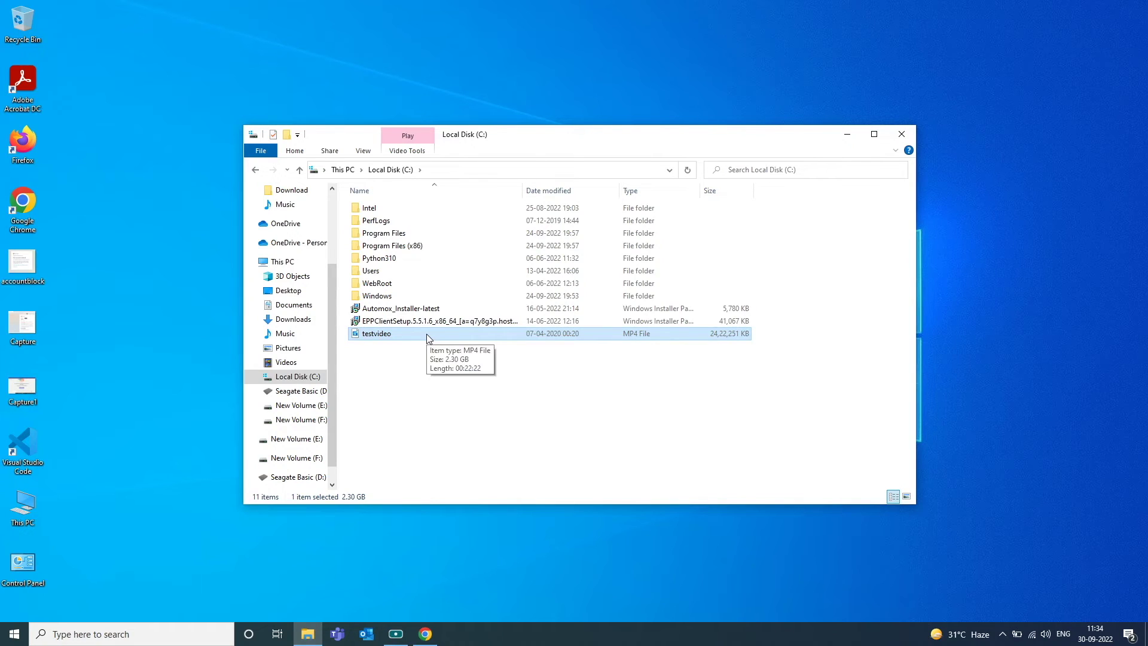
key("super+d")
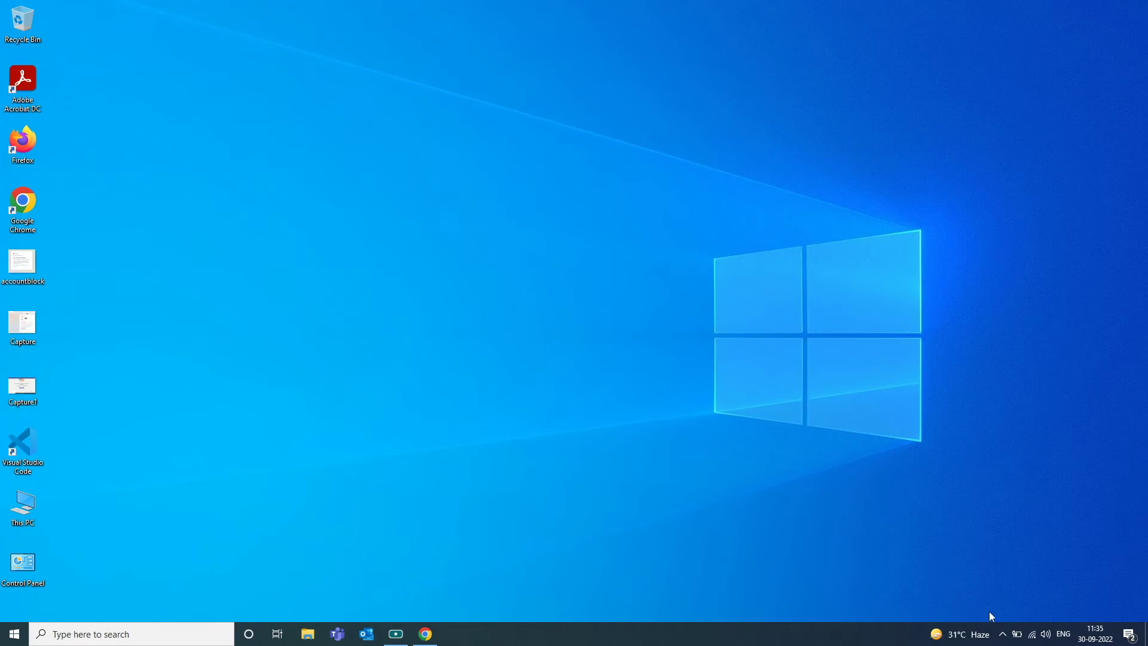
Step: Safely eject the Seagate Basic external drive, including all of its volumes, from the Windows PC
left_click(1003, 634)
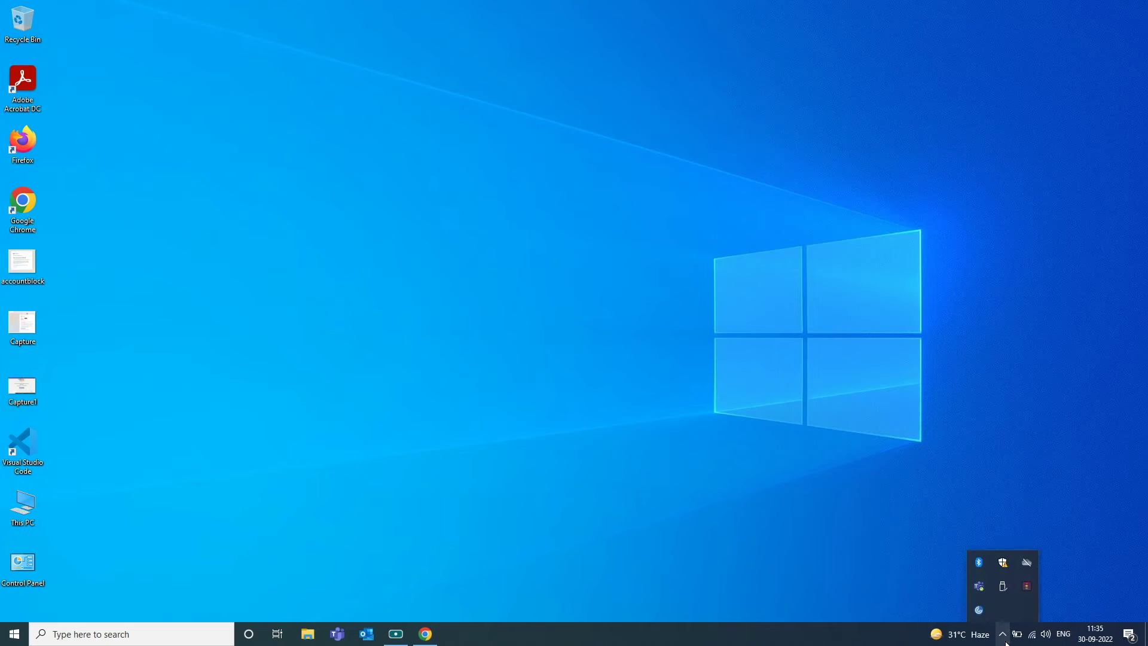
right_click(1007, 583)
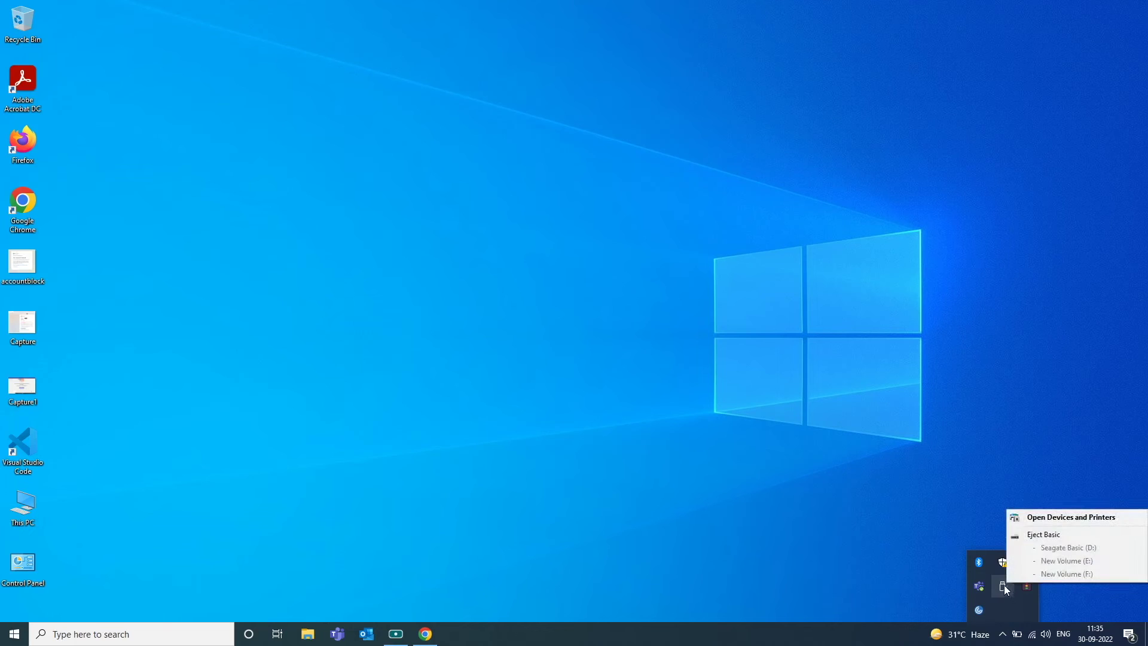
left_click(1039, 538)
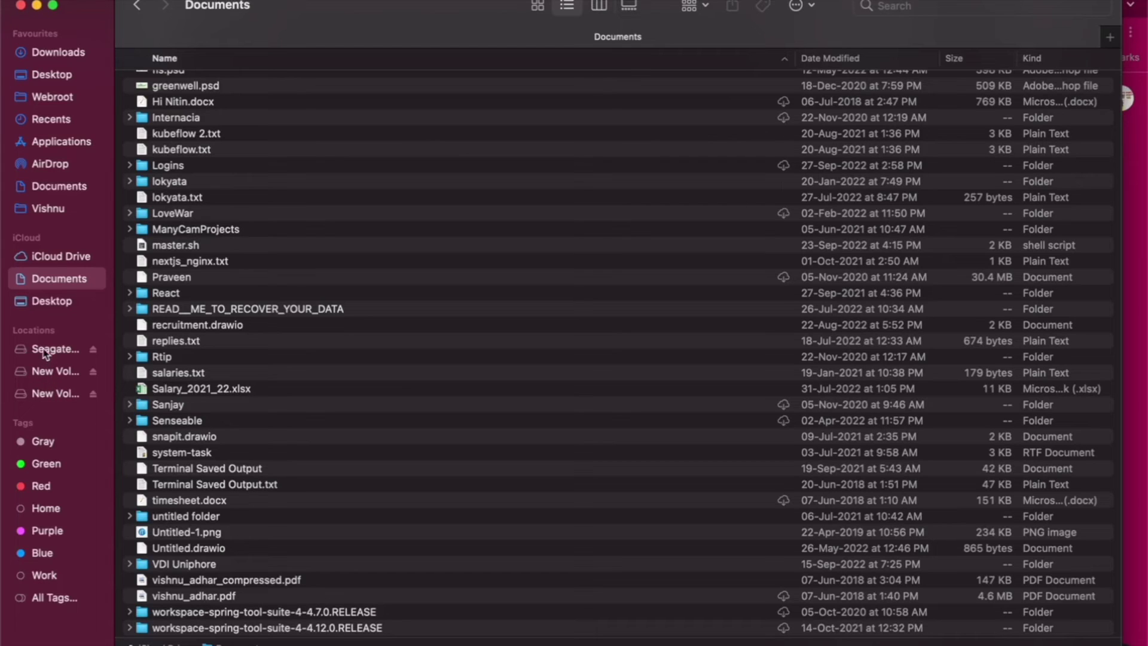
Step: On the Mac, switch to Finder and examine the contents of Seagate Basic and both New Volume partitions
left_click(46, 353)
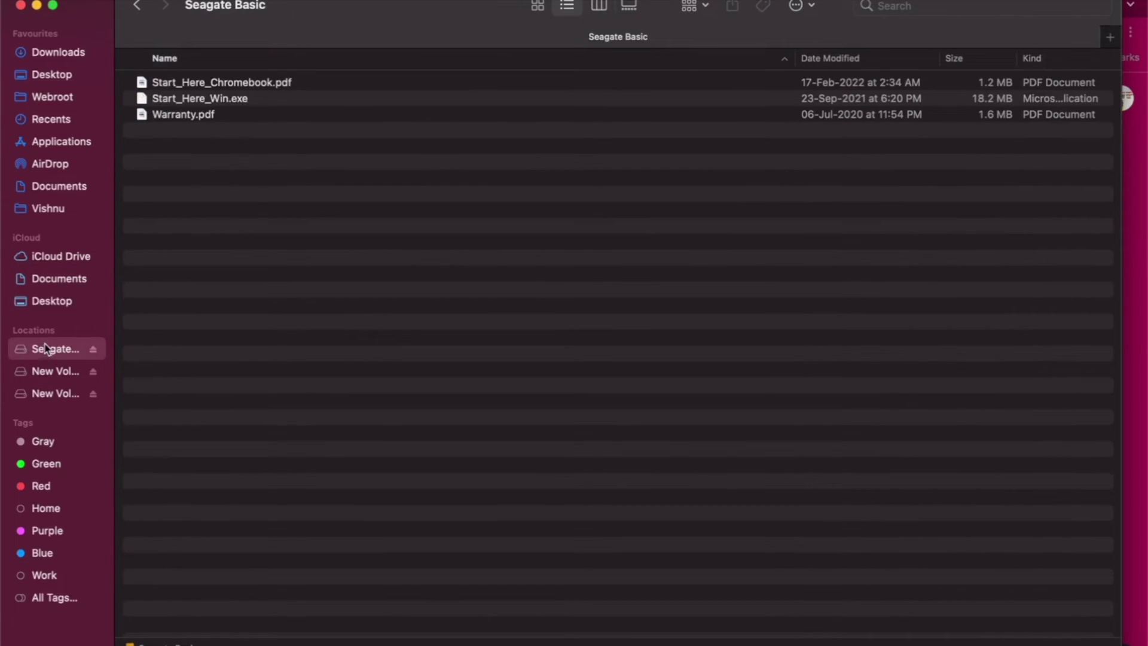
left_click(50, 374)
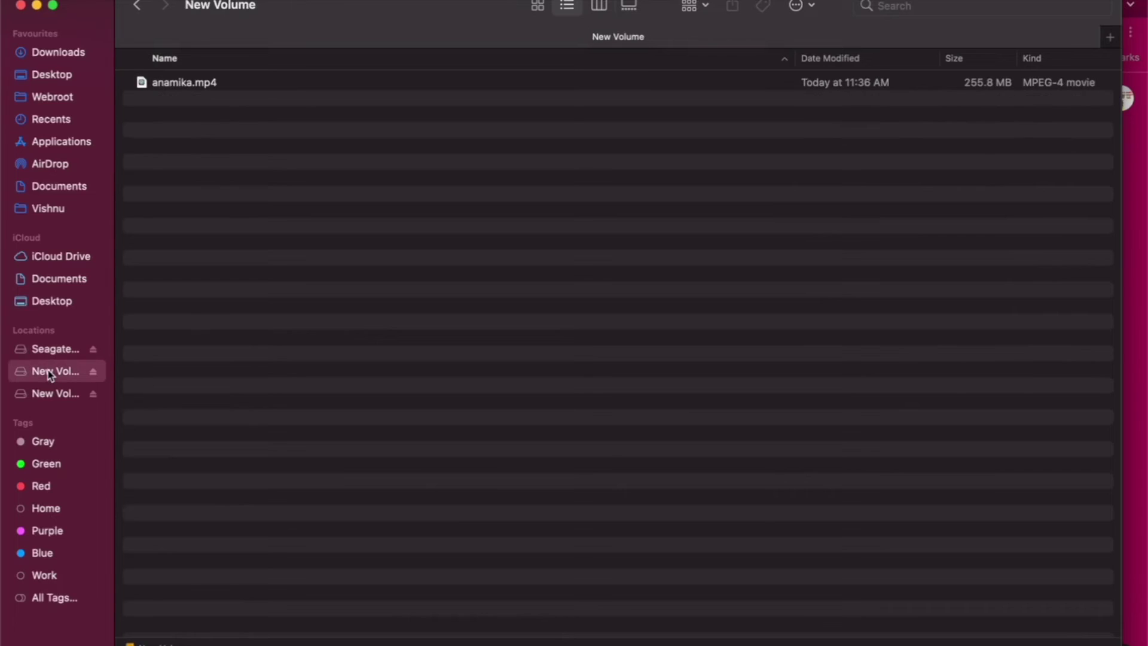
left_click(53, 396)
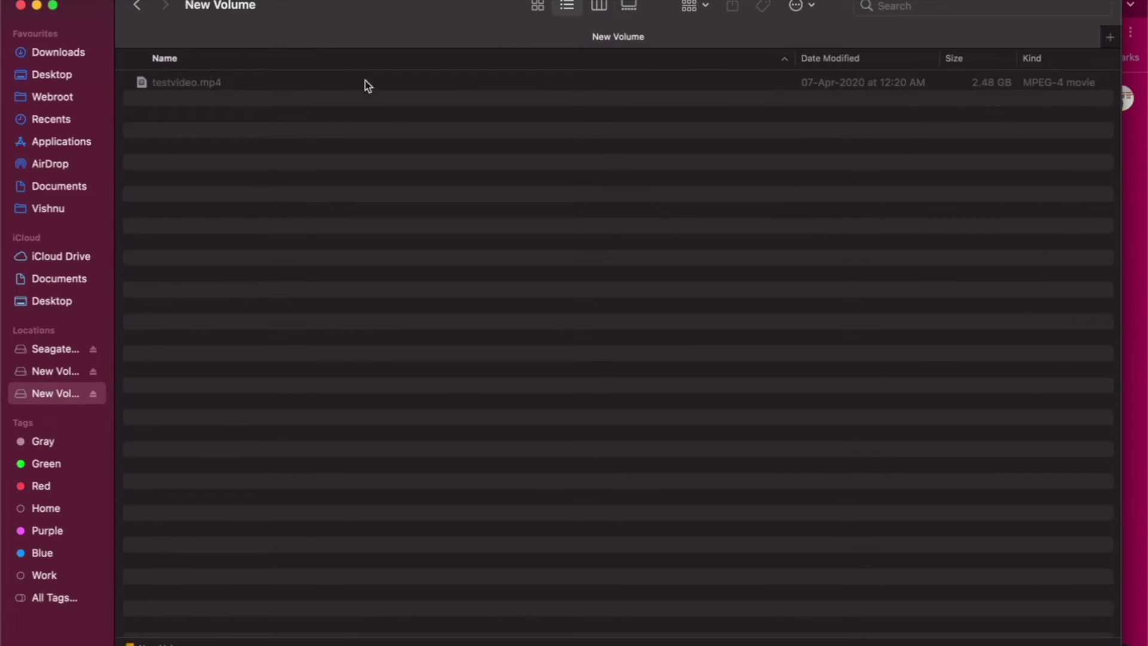
left_click(168, 88)
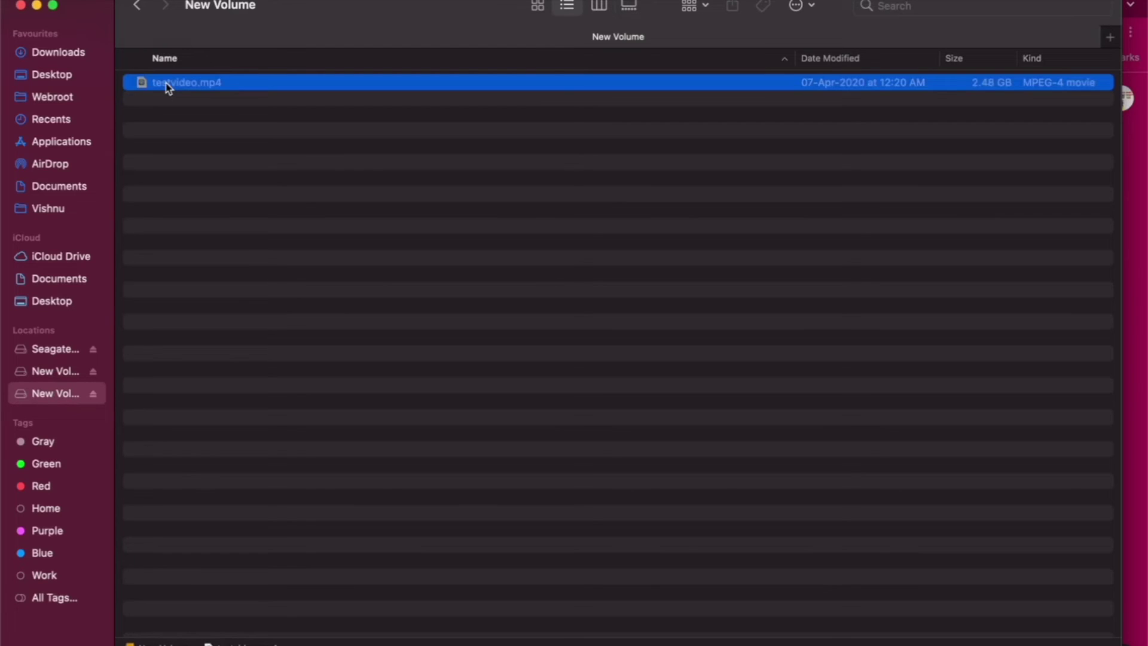
left_click(253, 205)
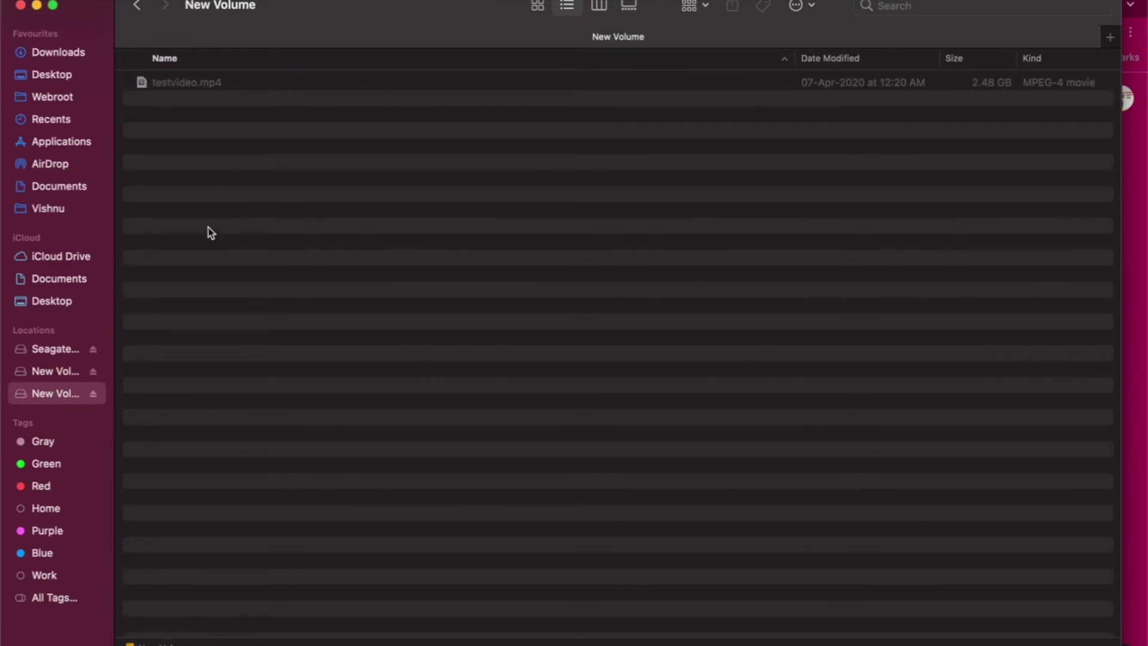
Step: Try to copy testvideo.mp4 from the second New Volume into Downloads, continuing past the in-use warning and entering the account password
left_click(49, 396)
left_click(178, 86)
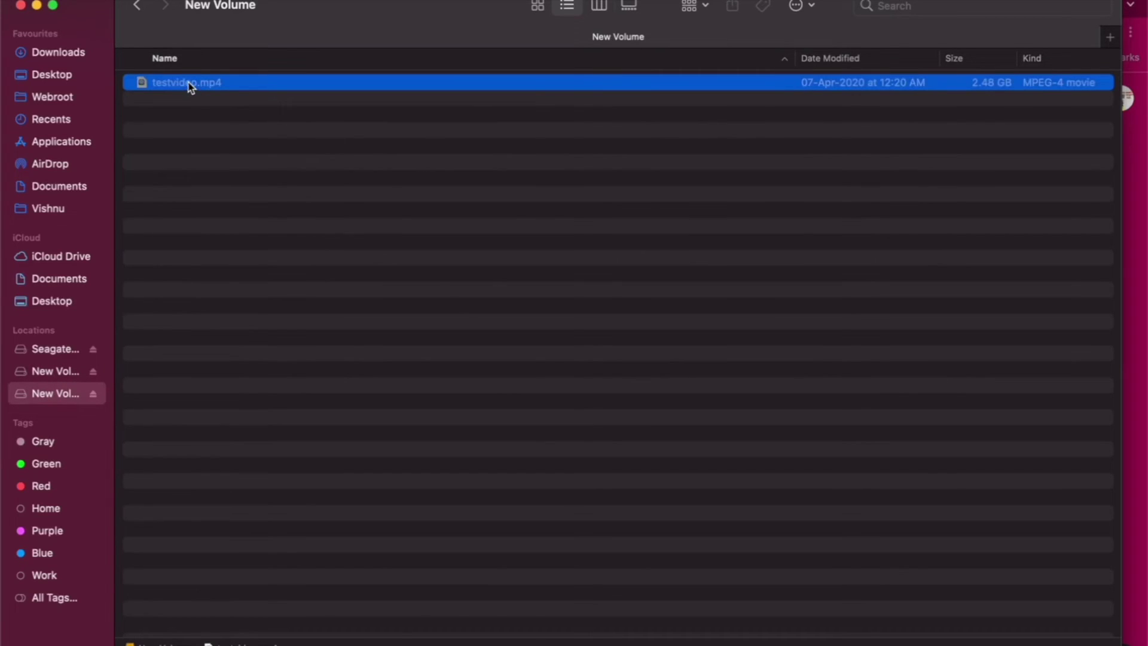
right_click(189, 87)
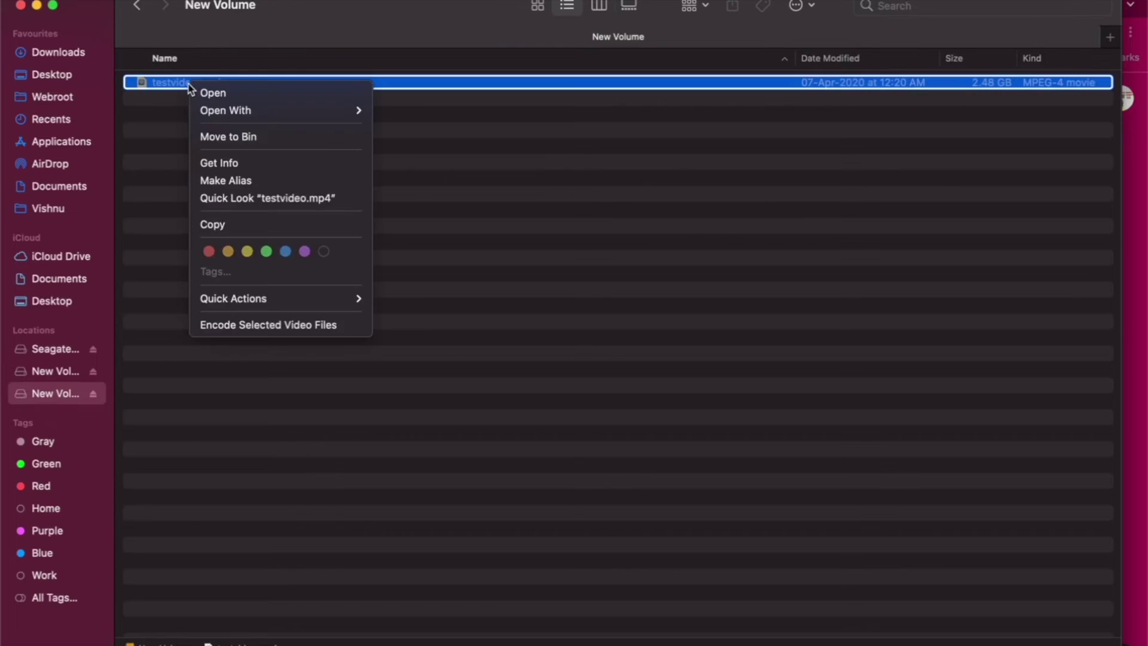
left_click(210, 226)
left_click(61, 59)
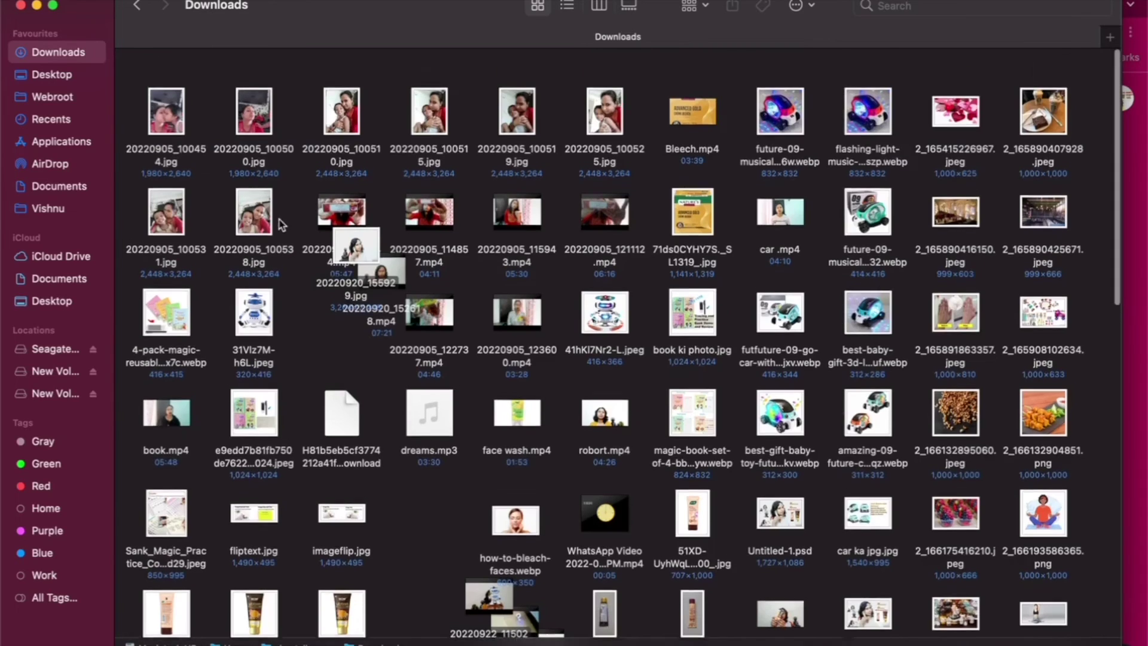
scroll(281, 225, "down", 15)
right_click(658, 251)
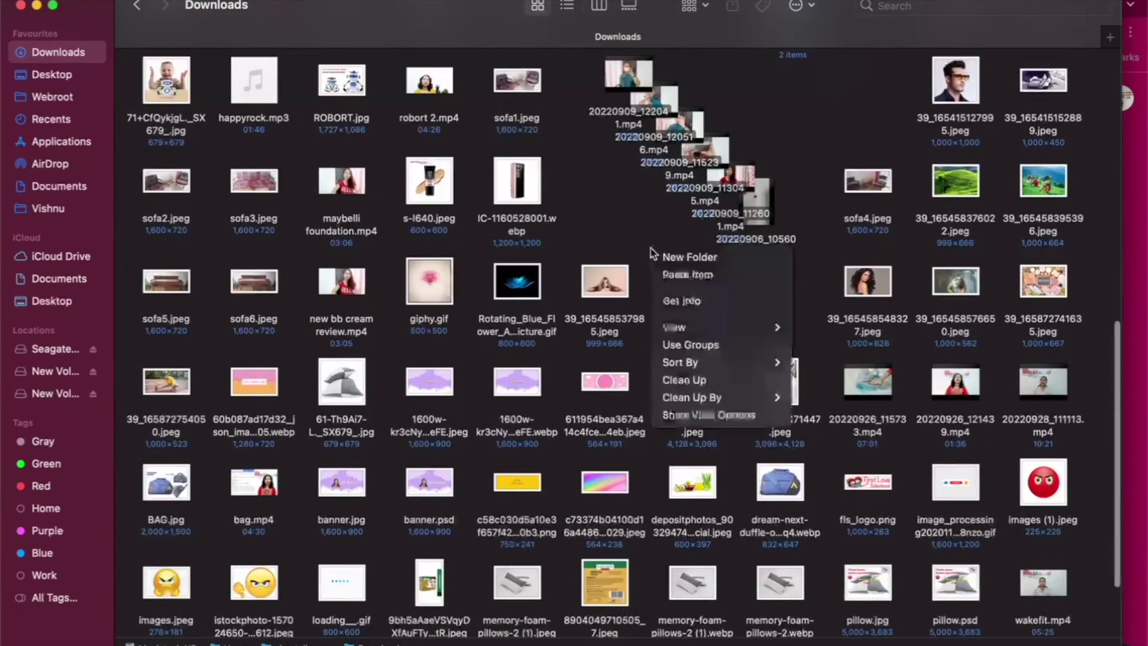
left_click(670, 278)
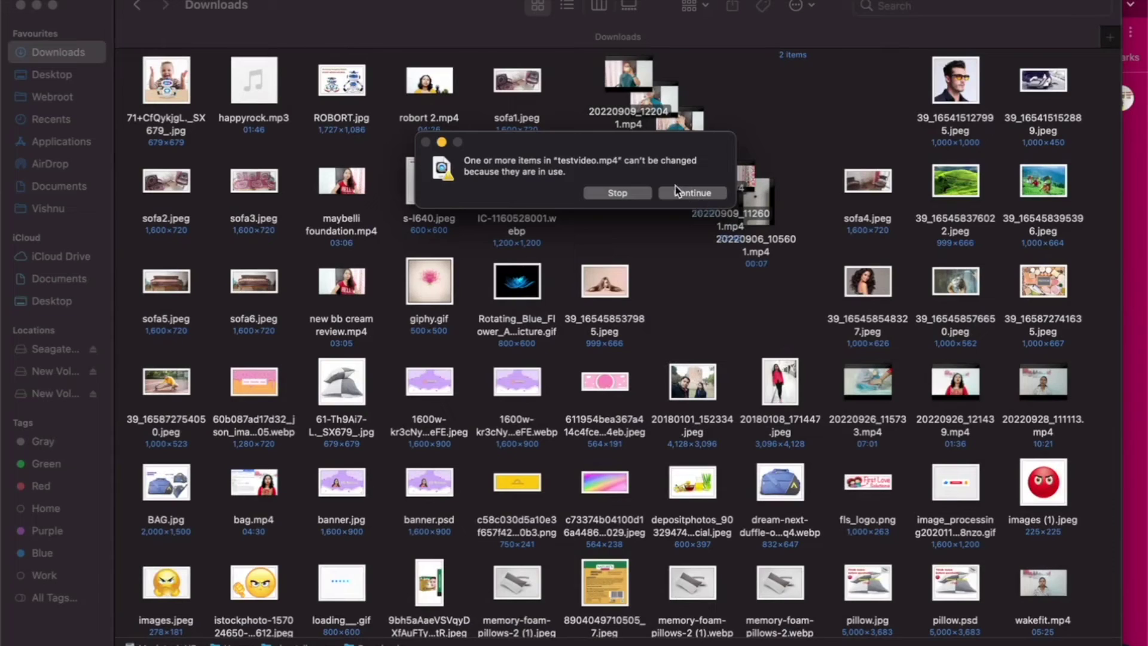
left_click(680, 193)
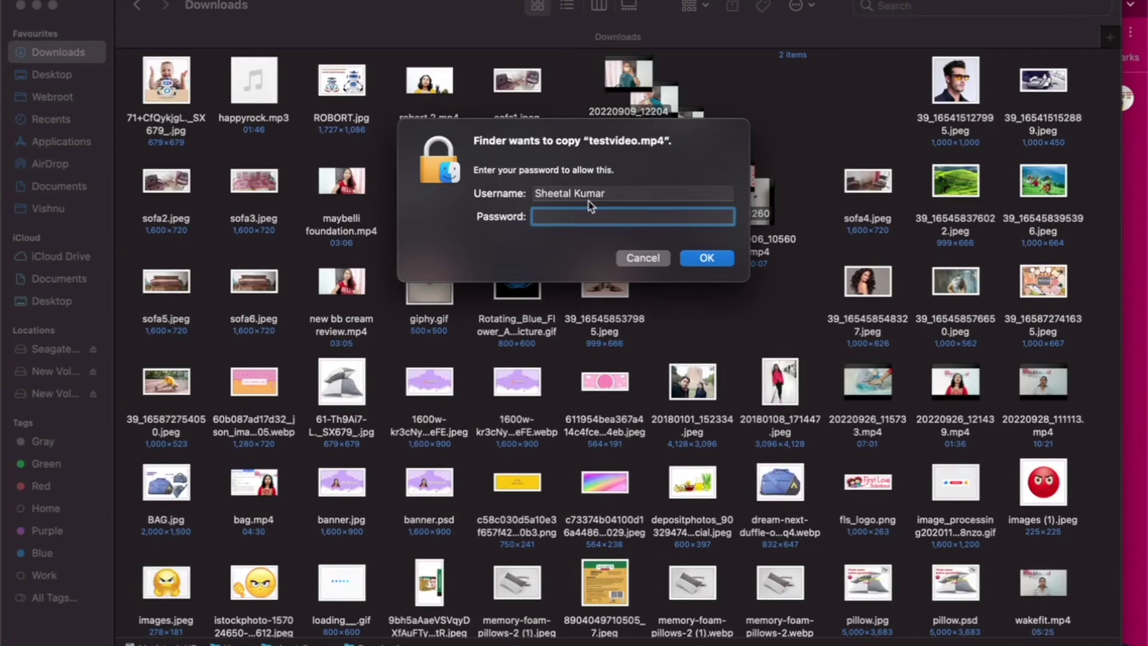
type("••••")
key("Return")
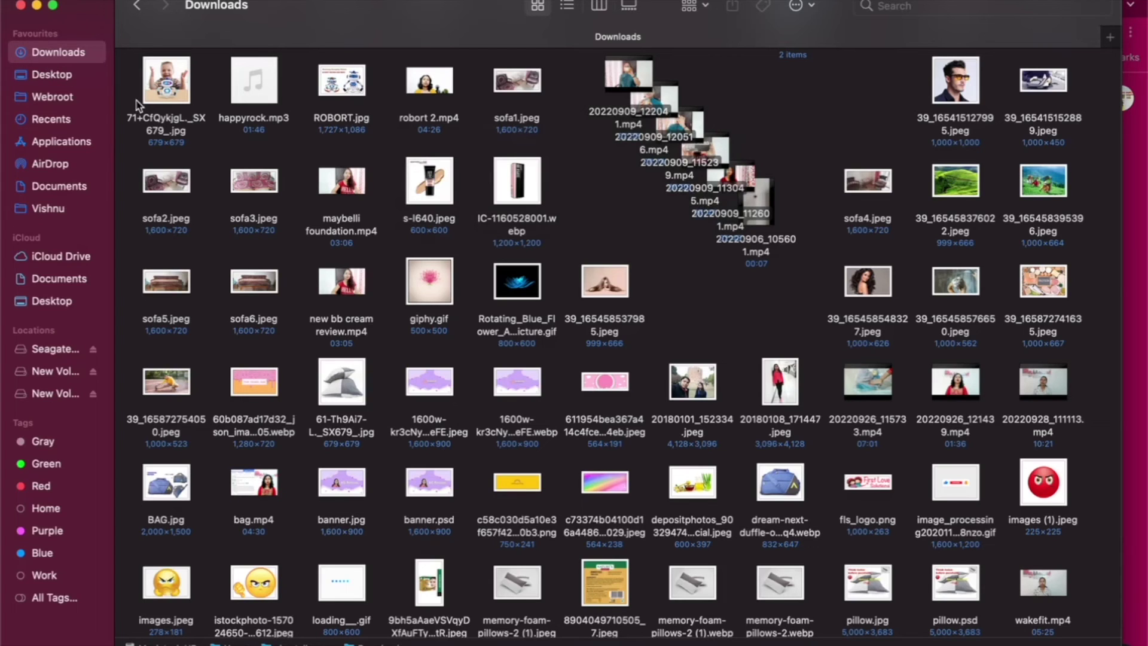
Step: Copy 71+CfQykjgL._SX679_.jpg and the largest video, 20220928_111113.mp4, from Downloads into the first New Volume
left_click(172, 90)
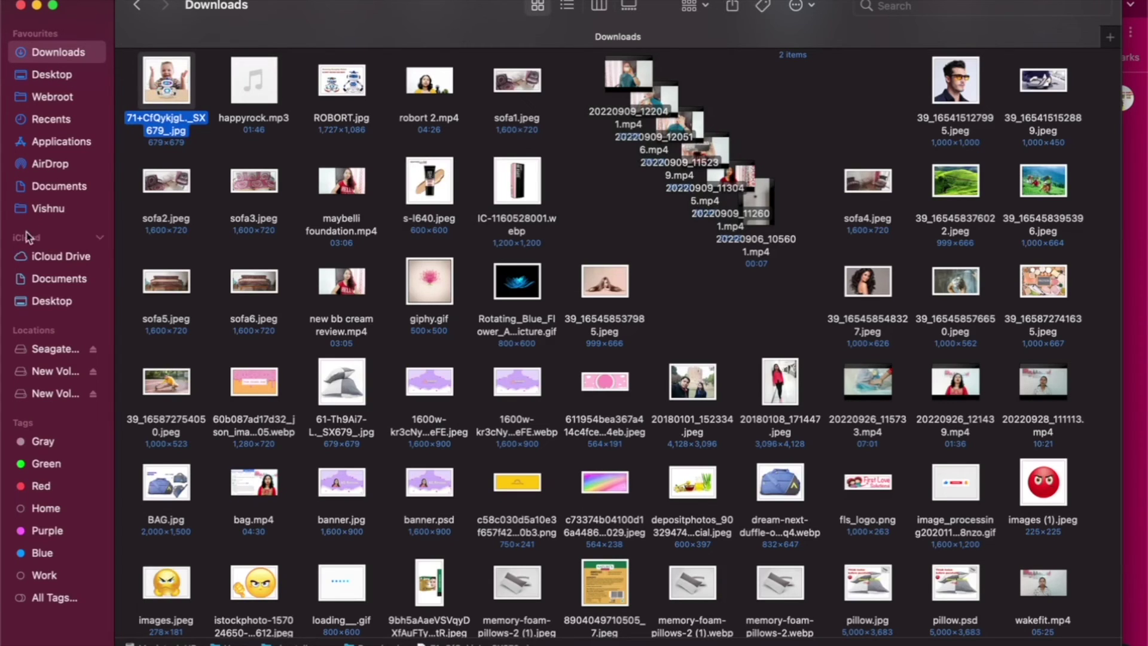
key("super+2")
left_click(828, 60)
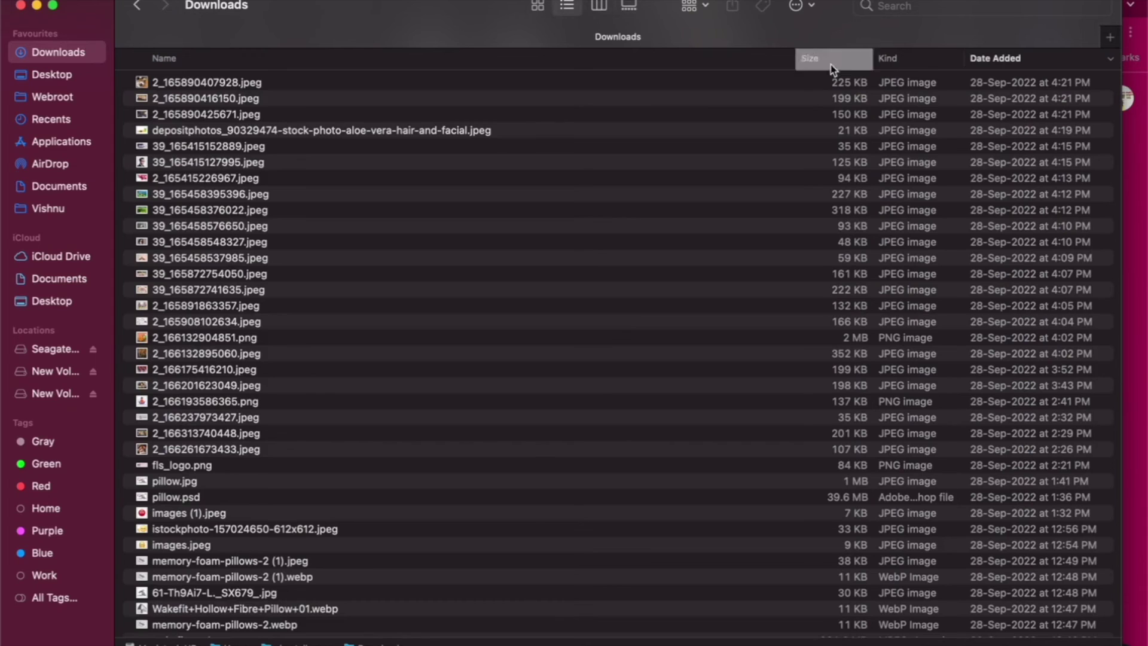
left_click(845, 87)
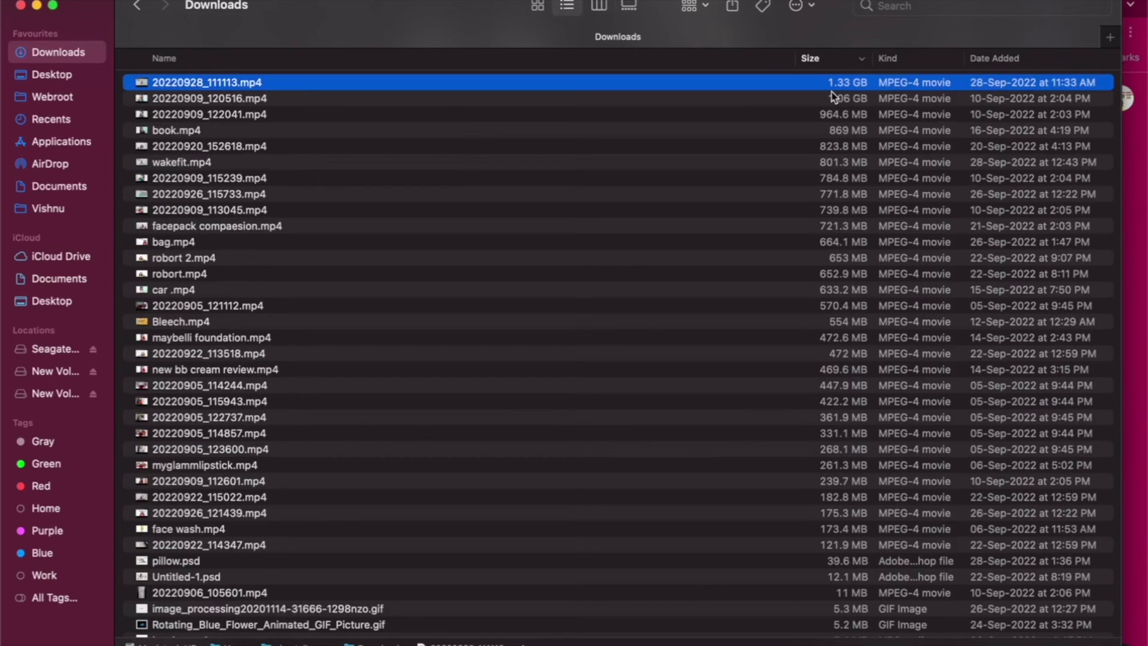
right_click(196, 86)
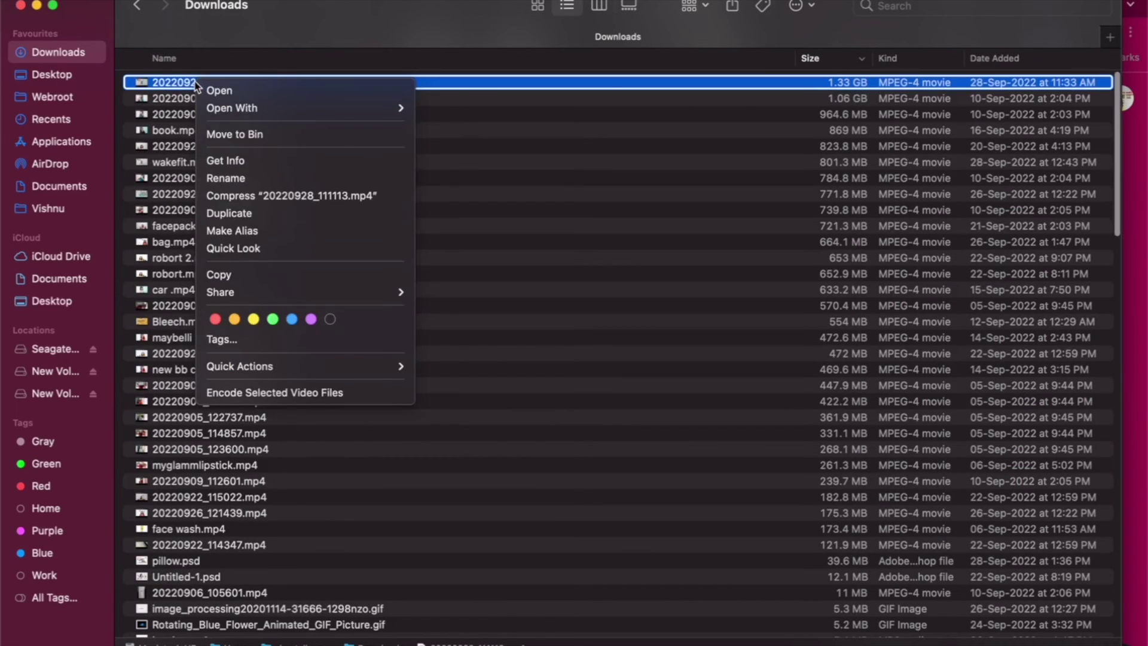
left_click(219, 275)
left_click(49, 373)
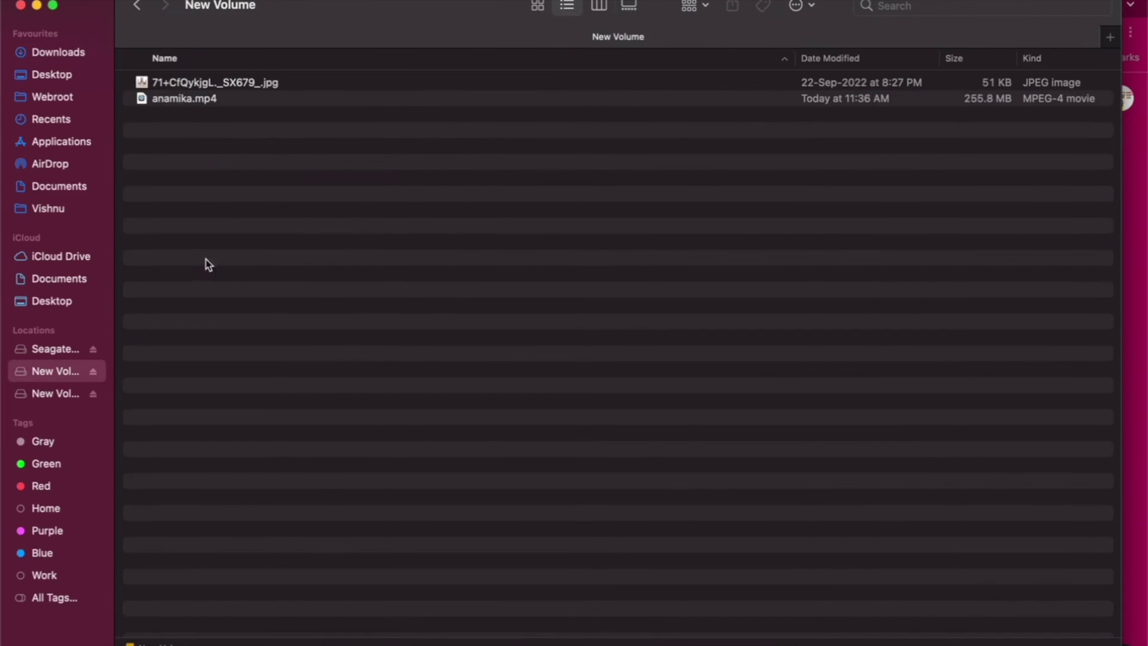
right_click(289, 214)
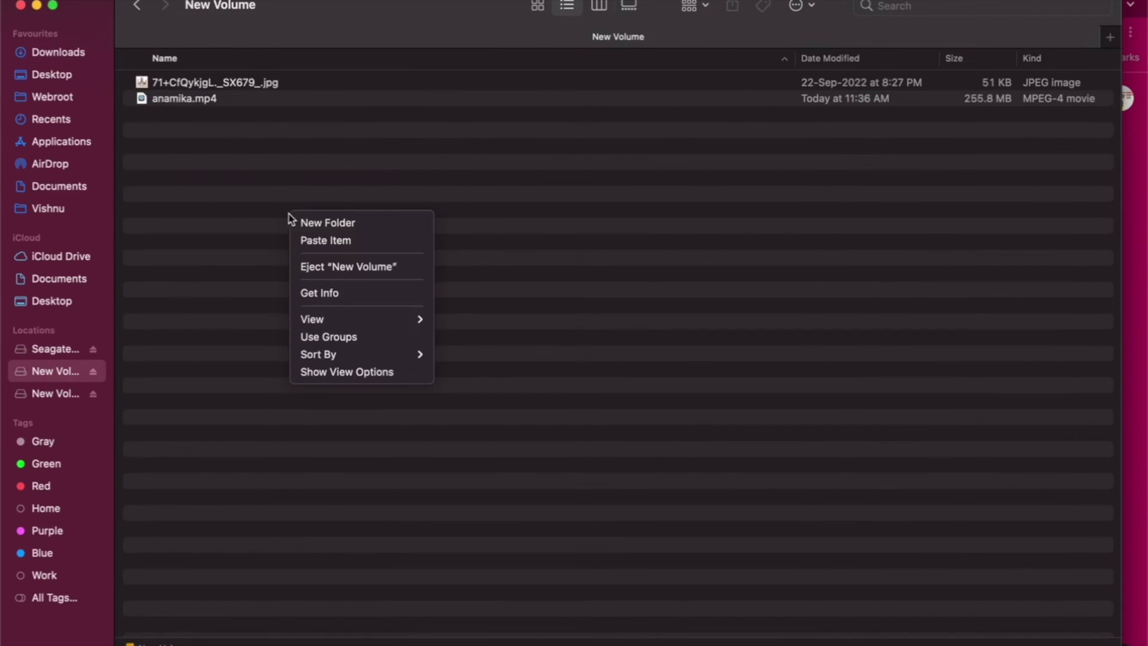
left_click(320, 240)
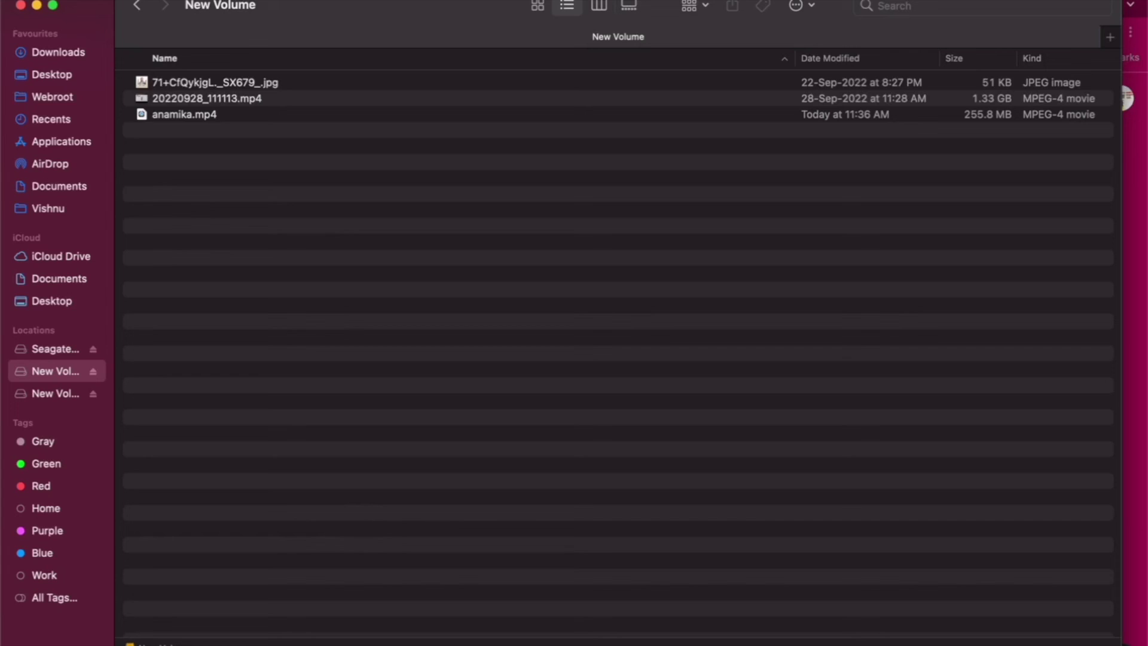
Step: View the NTFS for Mac pane in System Preferences, and close the window
left_click(15, 0)
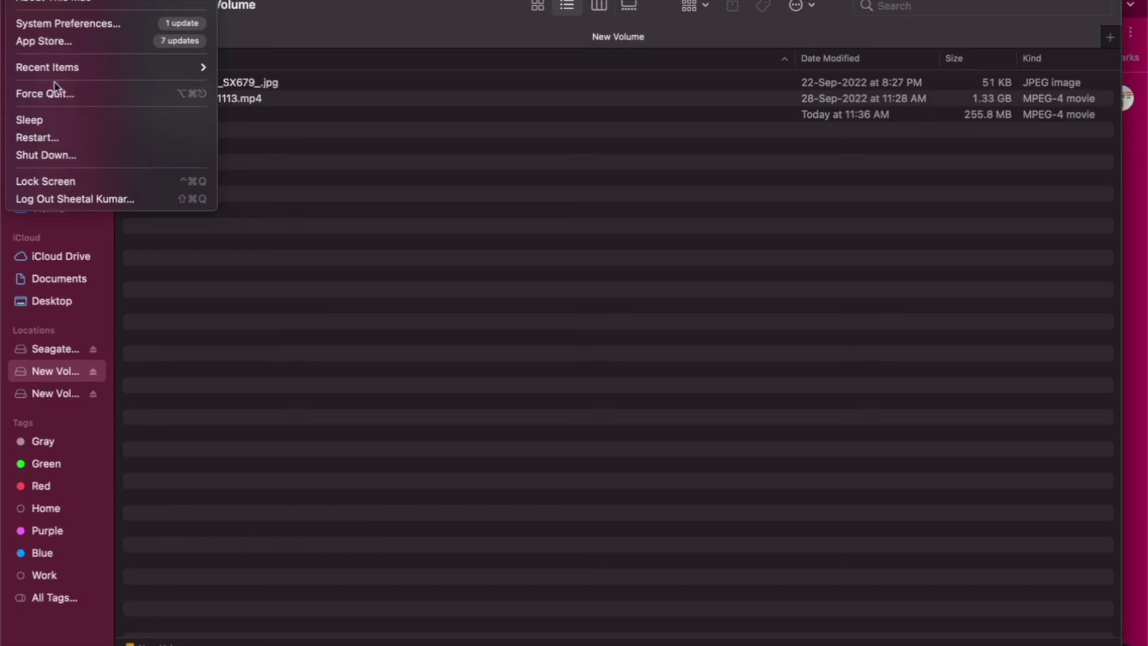
left_click(60, 23)
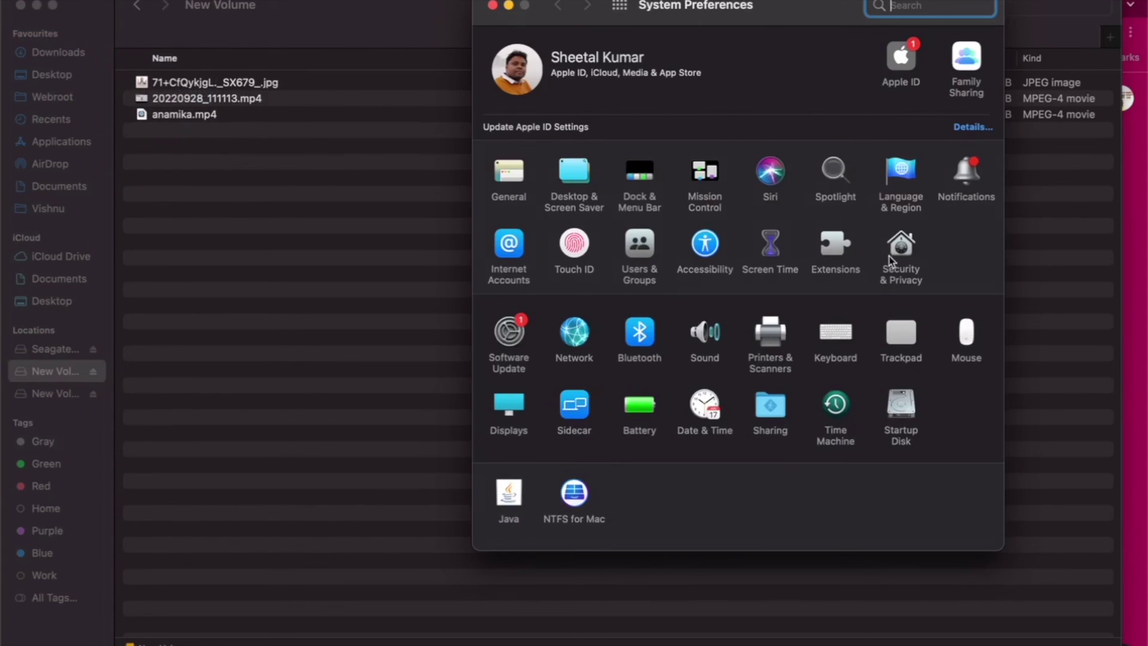
left_click(571, 496)
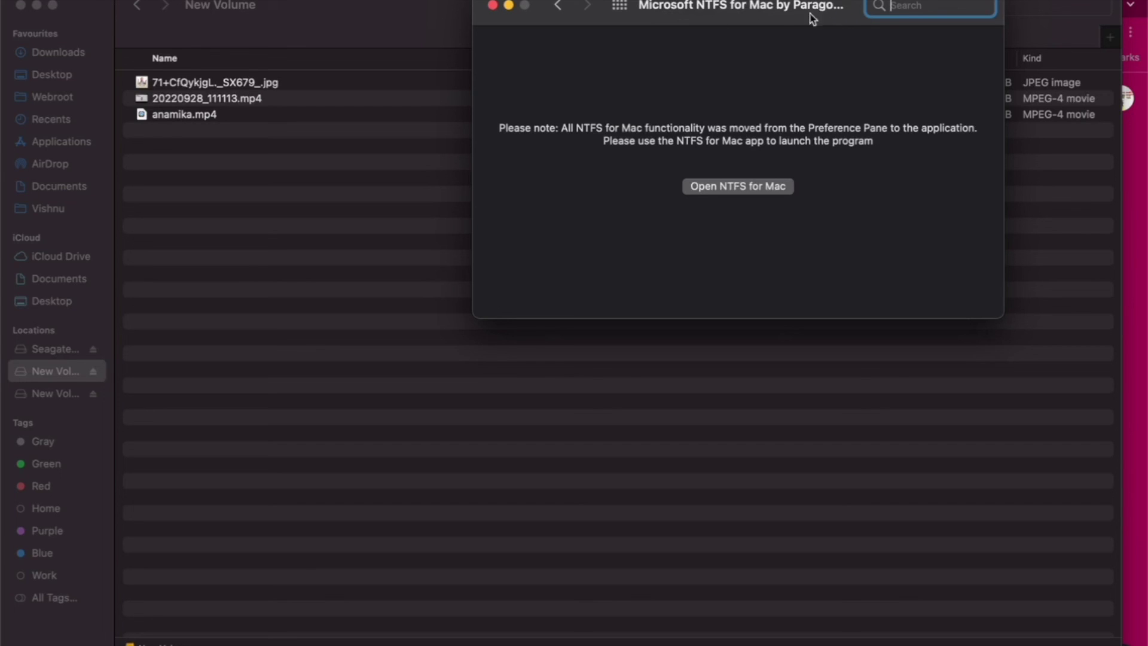
left_click(493, 6)
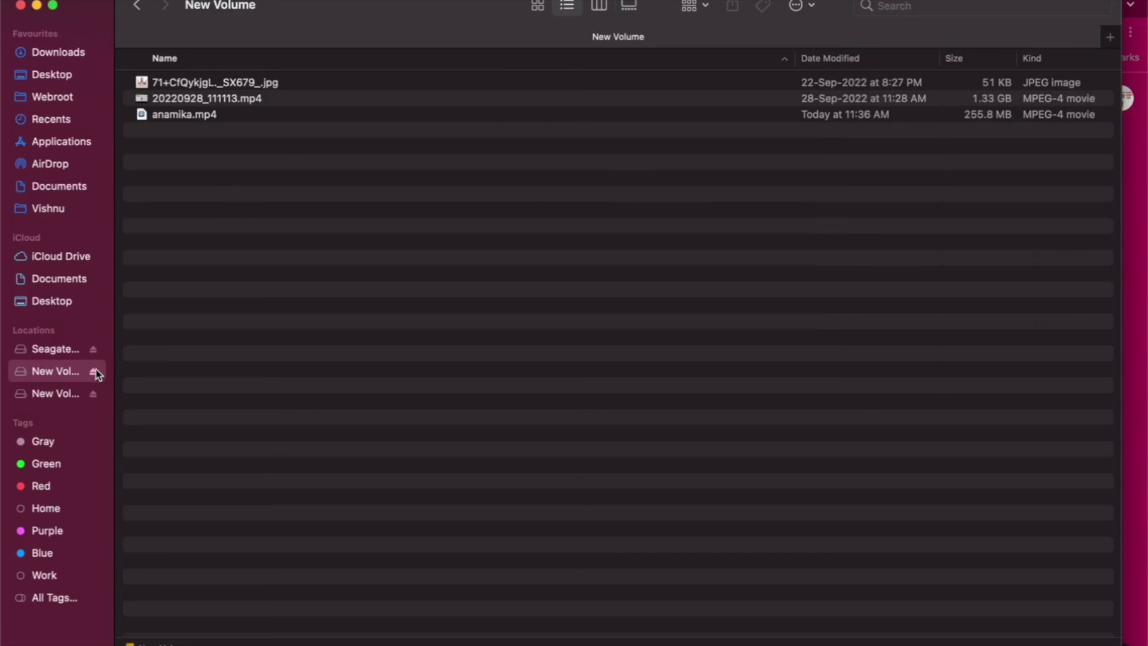
Step: Eject all three volumes of the Seagate disk from the Mac
left_click(94, 350)
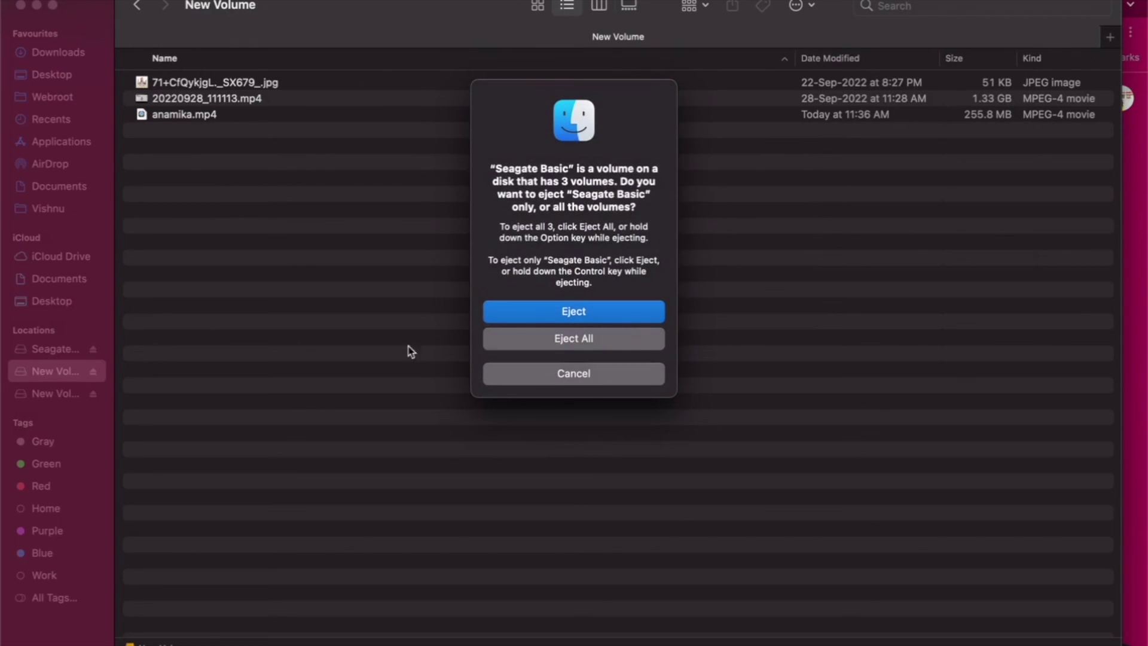
left_click(627, 345)
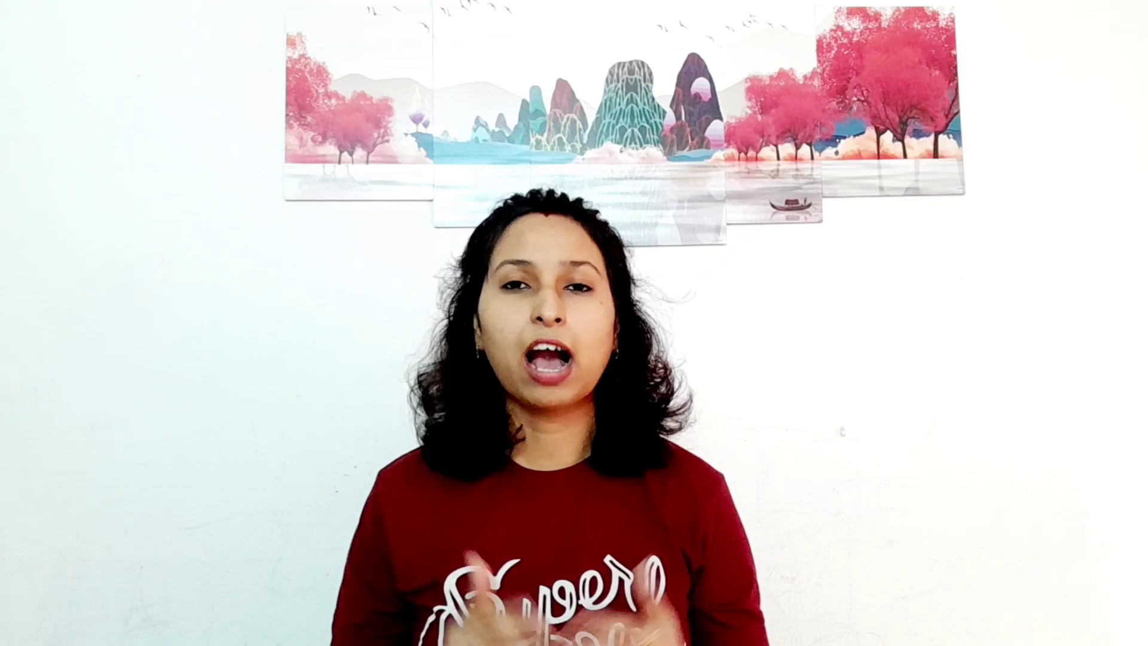